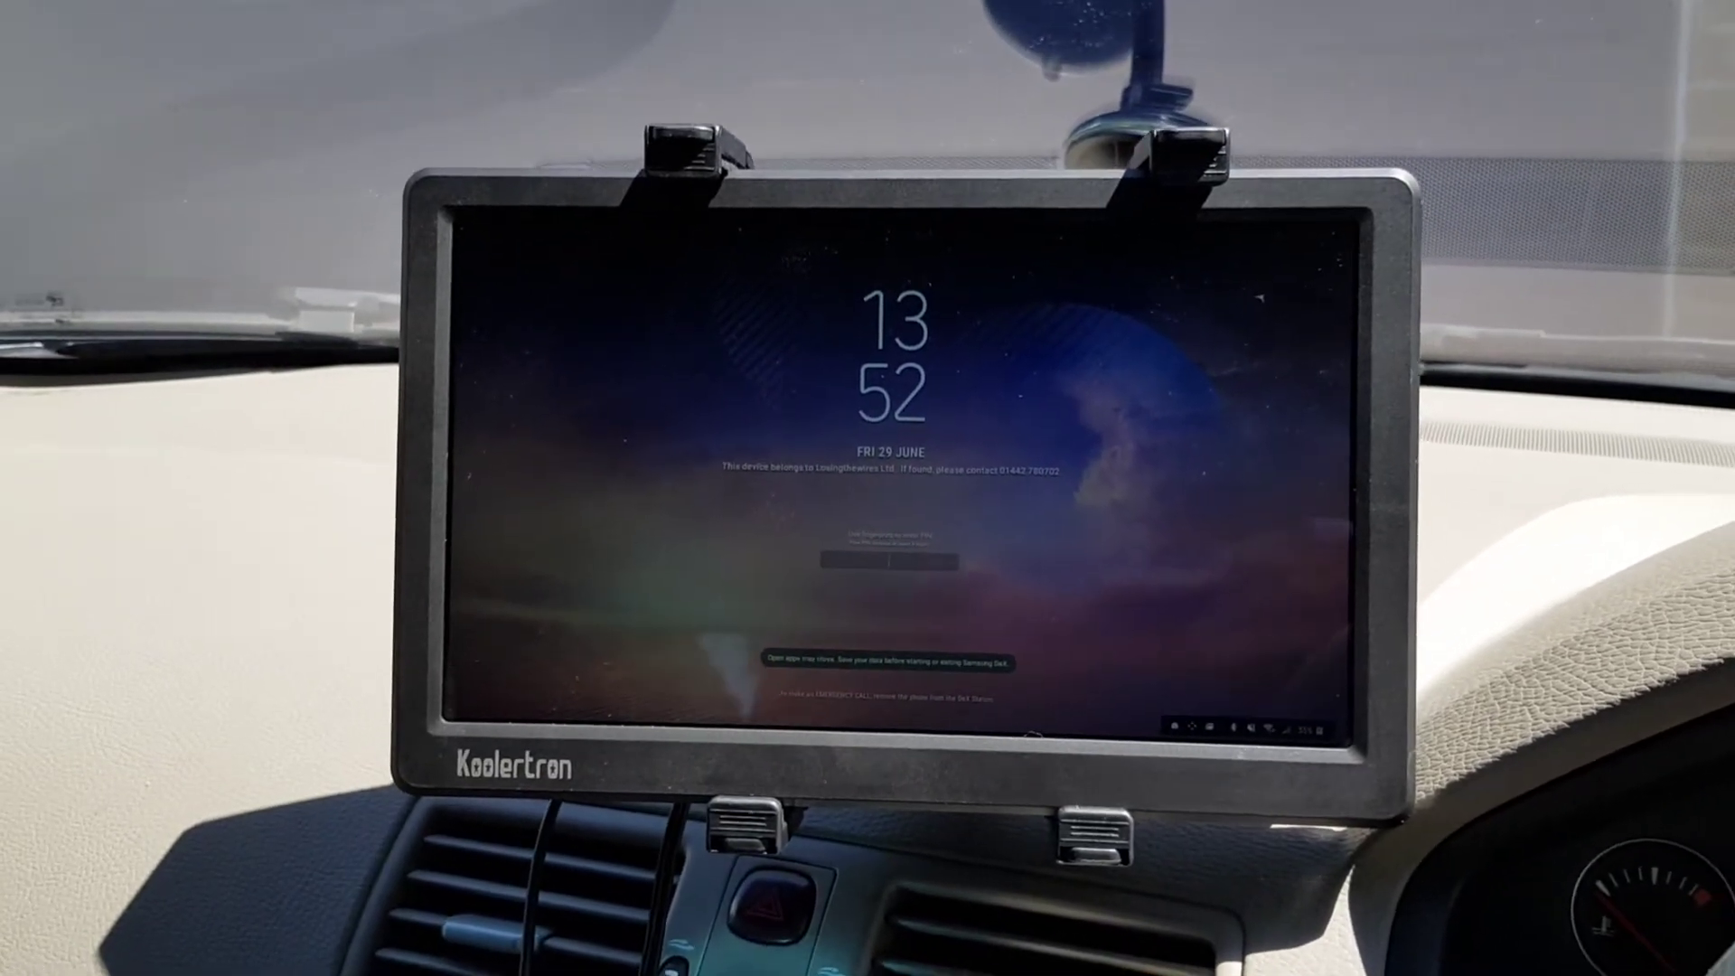
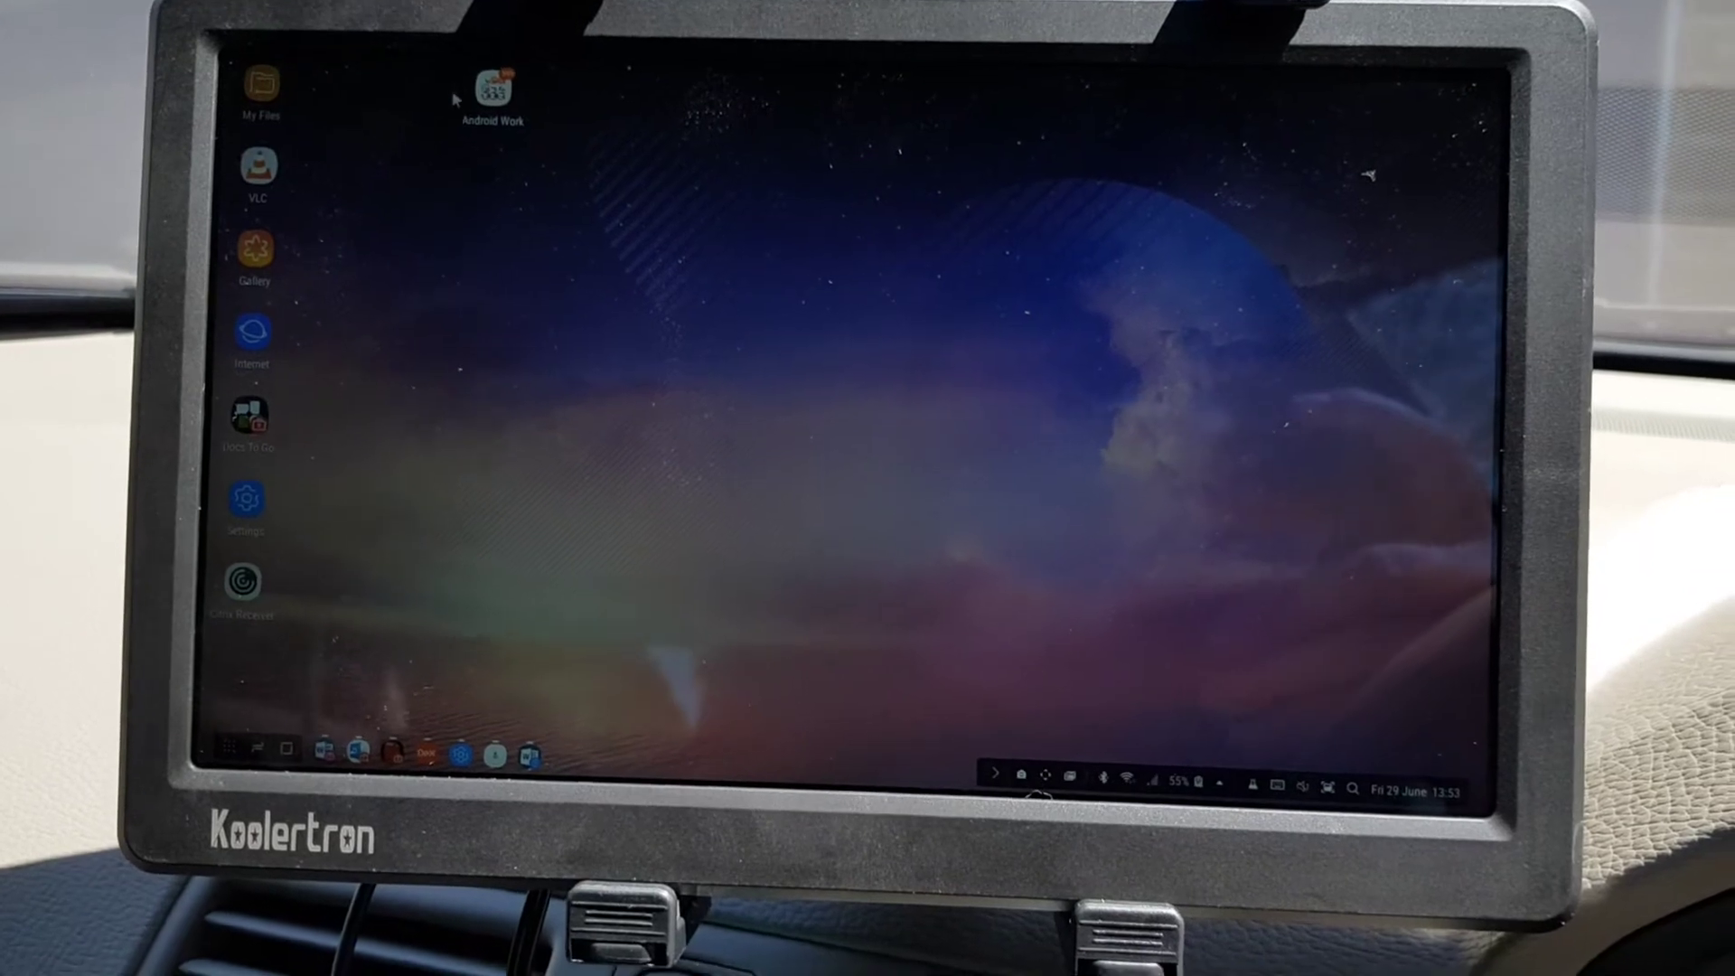
Launch work Outlook from the Android Work folder and unlock the Workspace with its PIN
{"action": "left_click", "coordinate": [501, 92]}
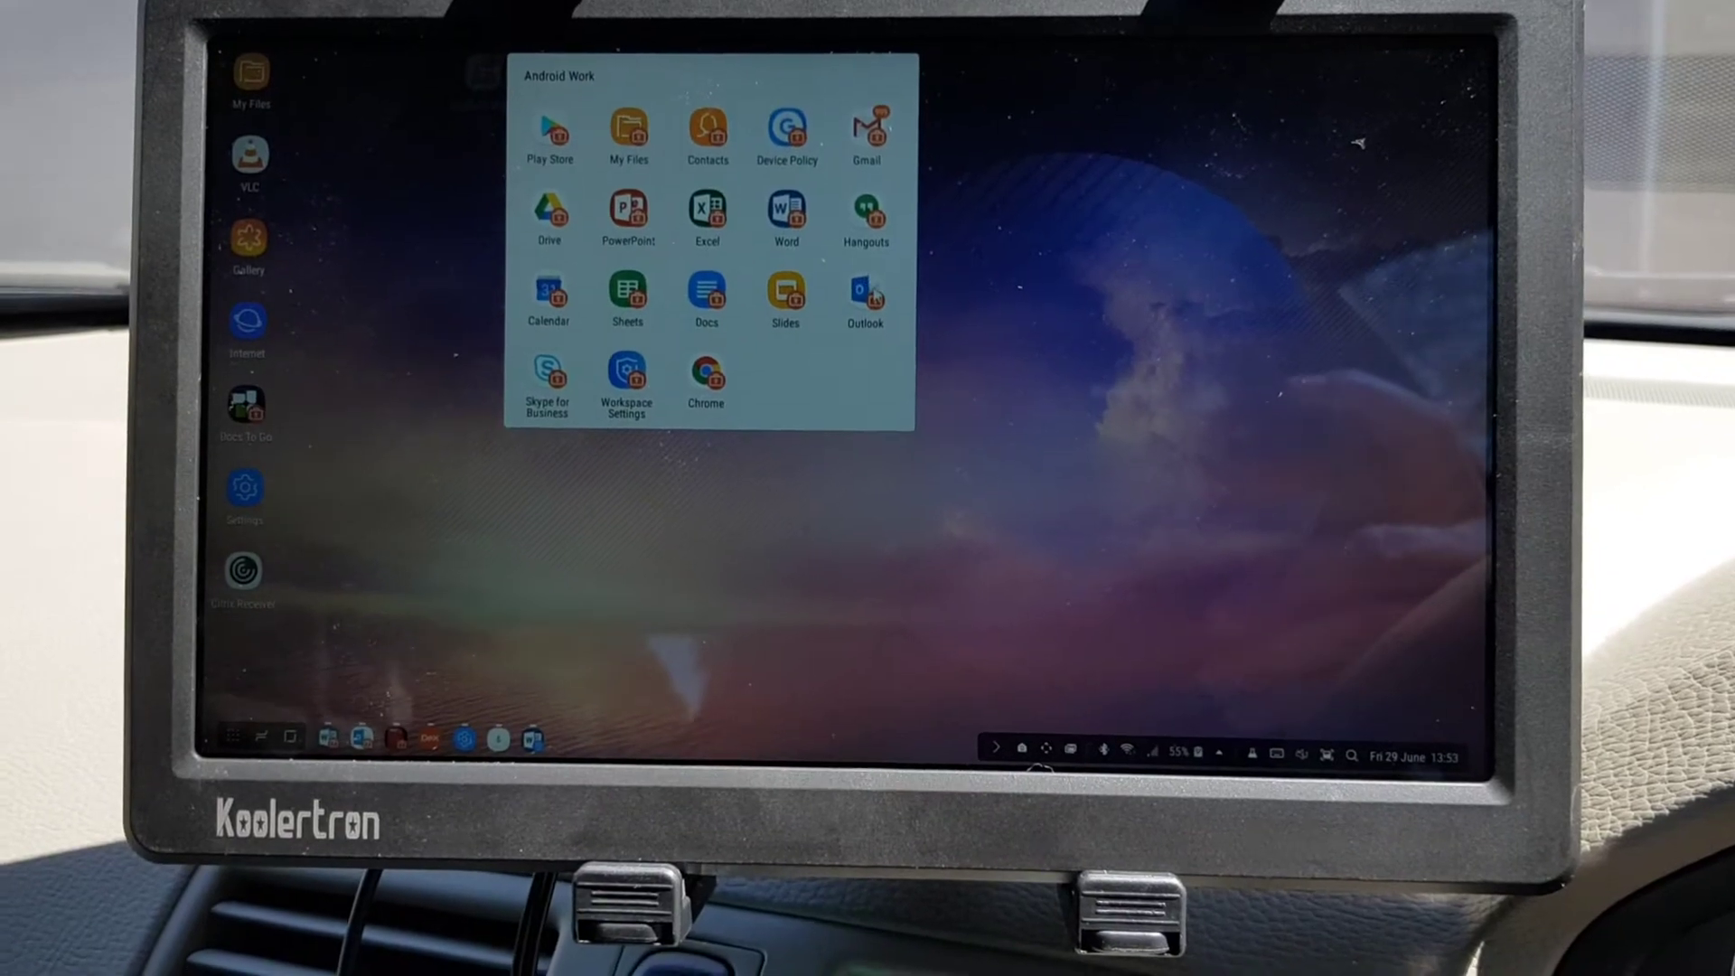
{"action": "left_click", "coordinate": [862, 309]}
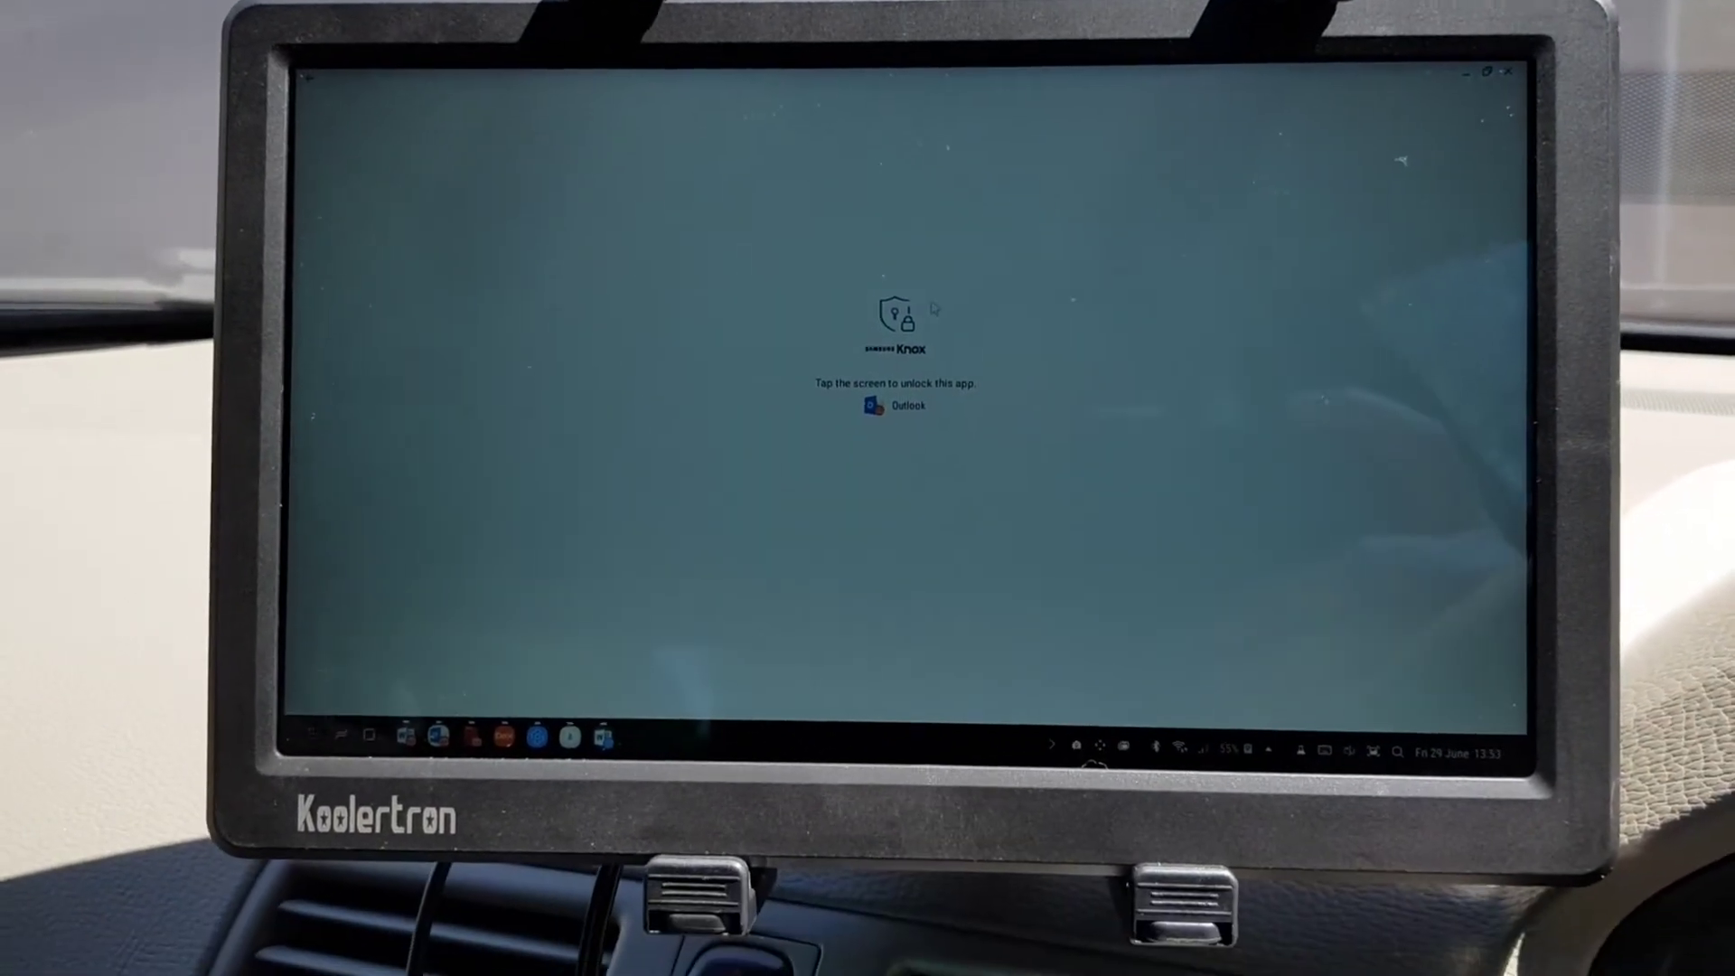
{"action": "left_click", "coordinate": [931, 369]}
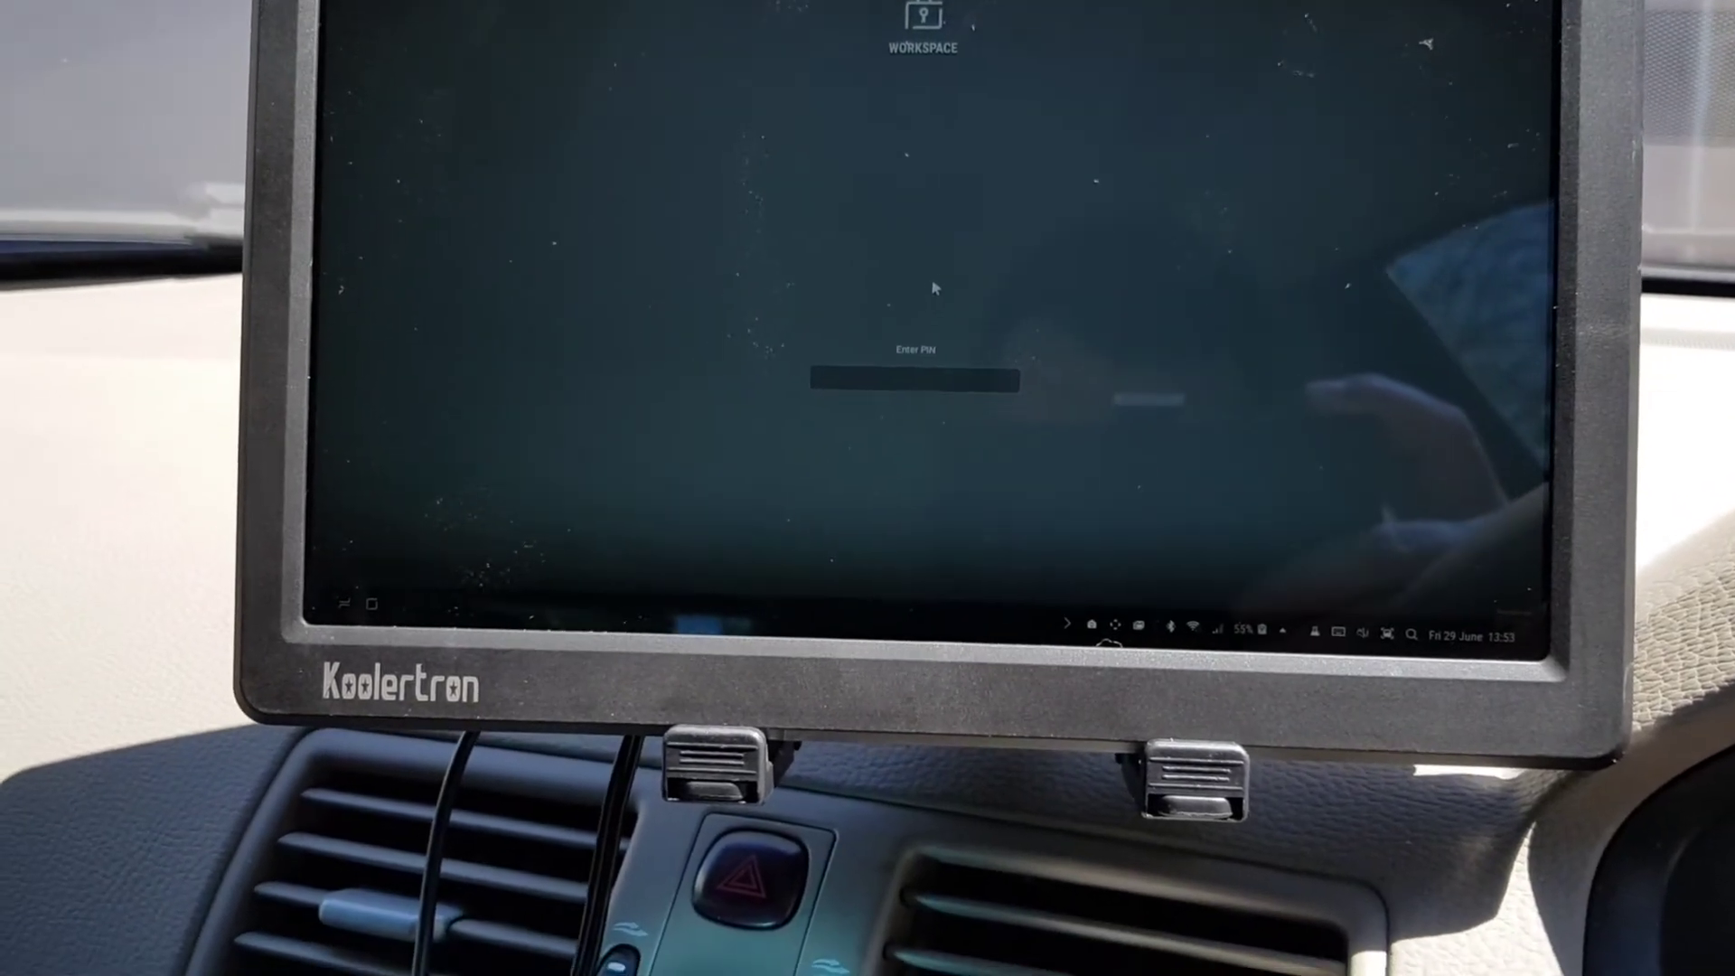
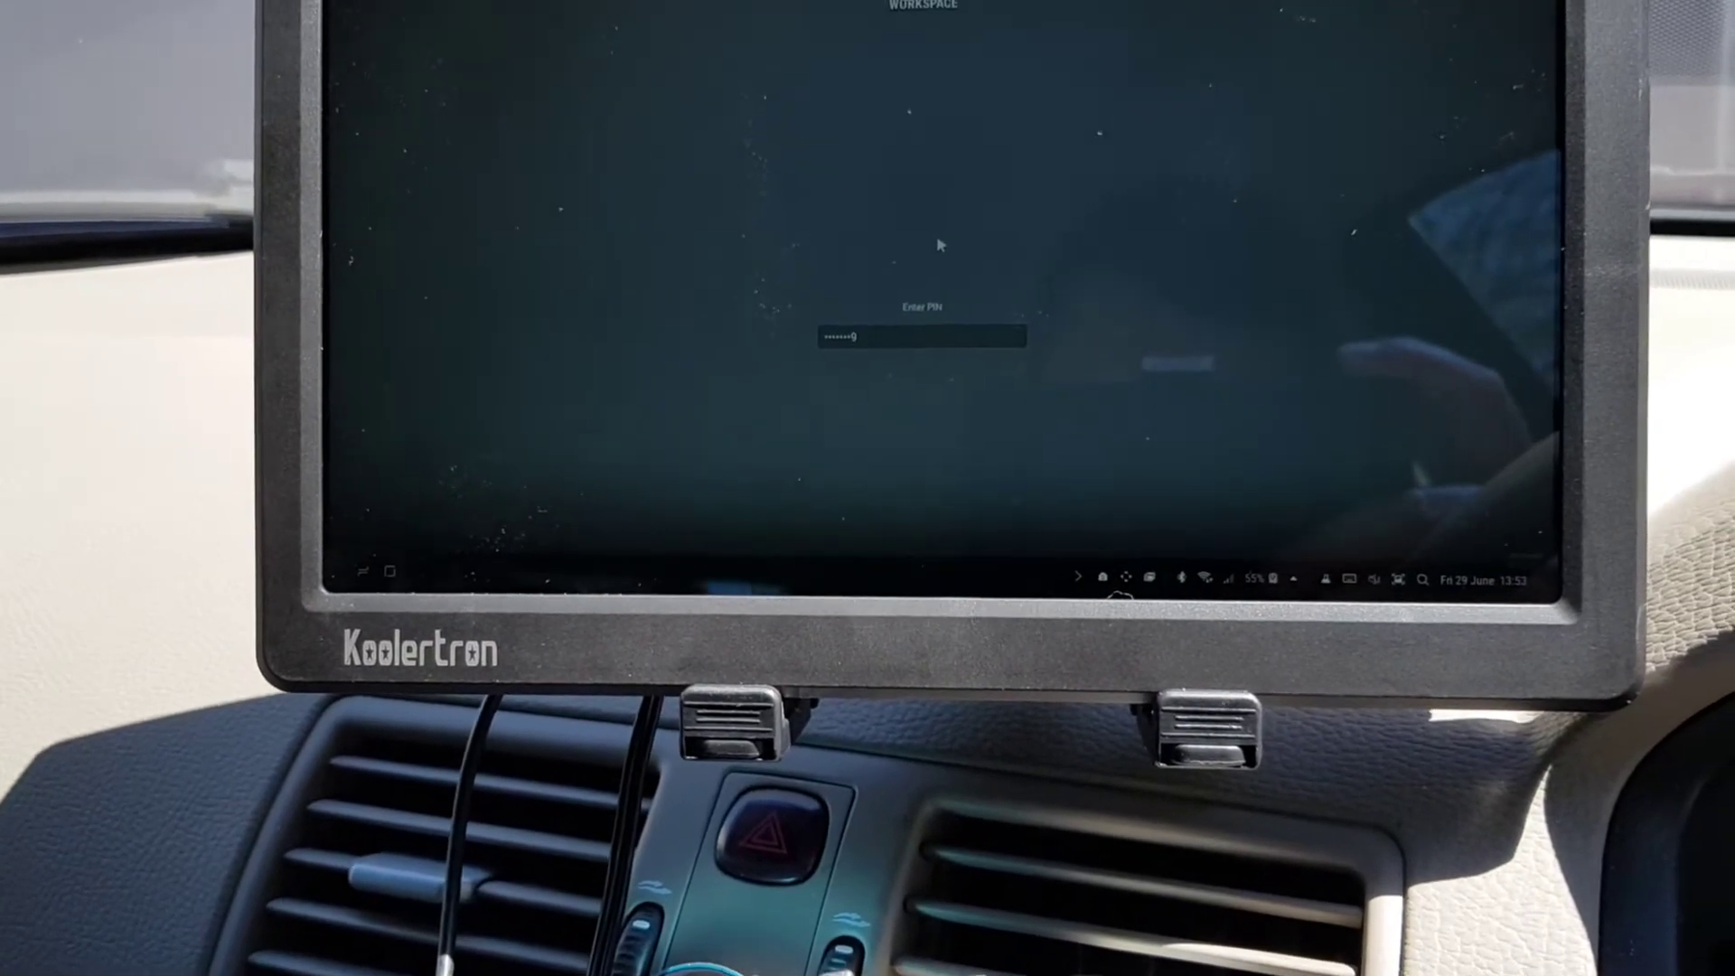
{"action": "key", "text": "Return"}
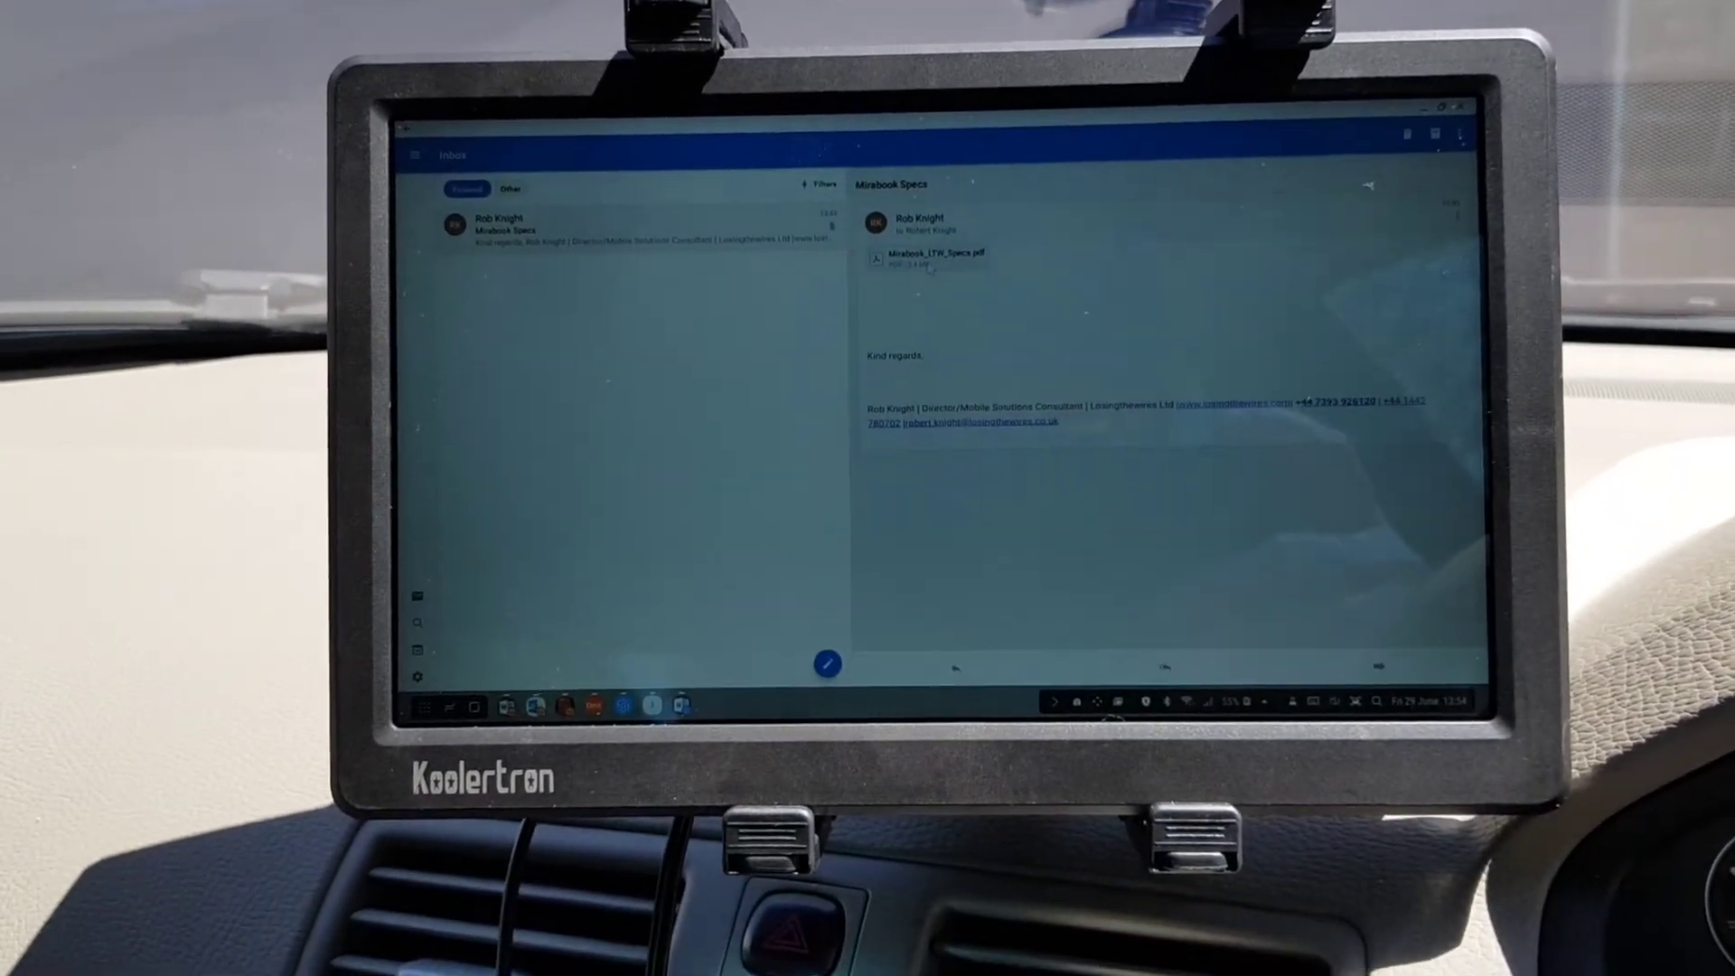
Open and read the Mirabook_LTW_Specs.pdf attachment, then close it to return to the email
{"action": "left_click", "coordinate": [942, 266]}
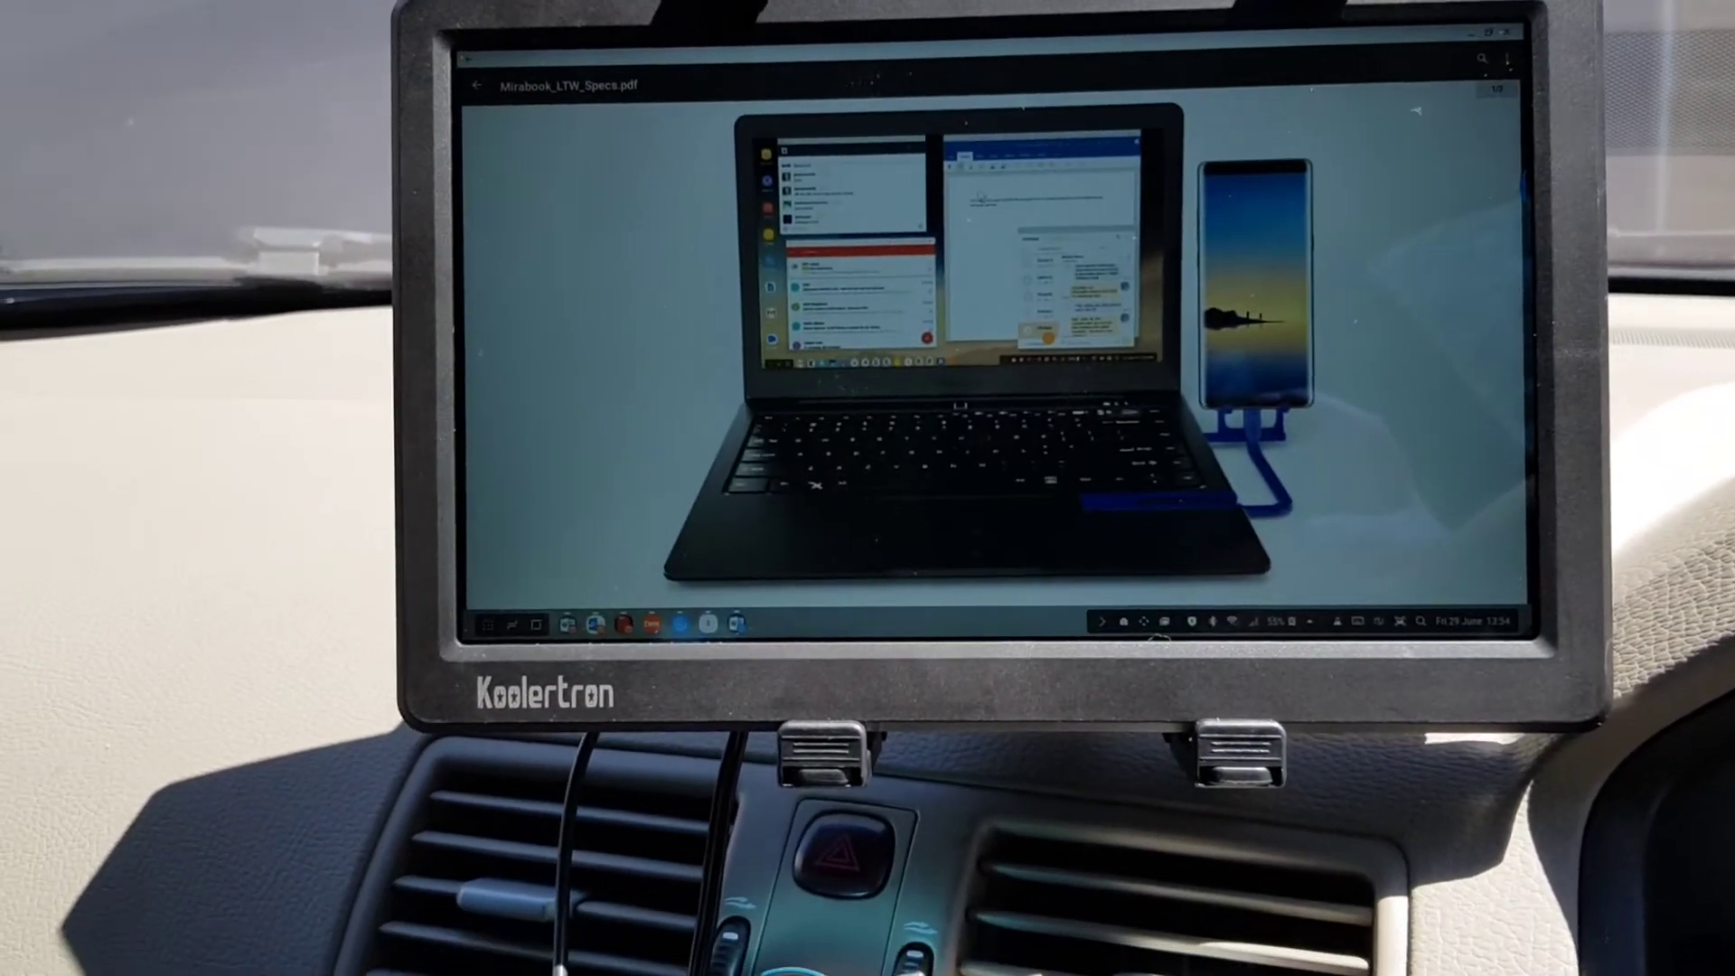
{"action": "scroll", "coordinate": [869, 340], "scroll_direction": "down", "scroll_amount": 3}
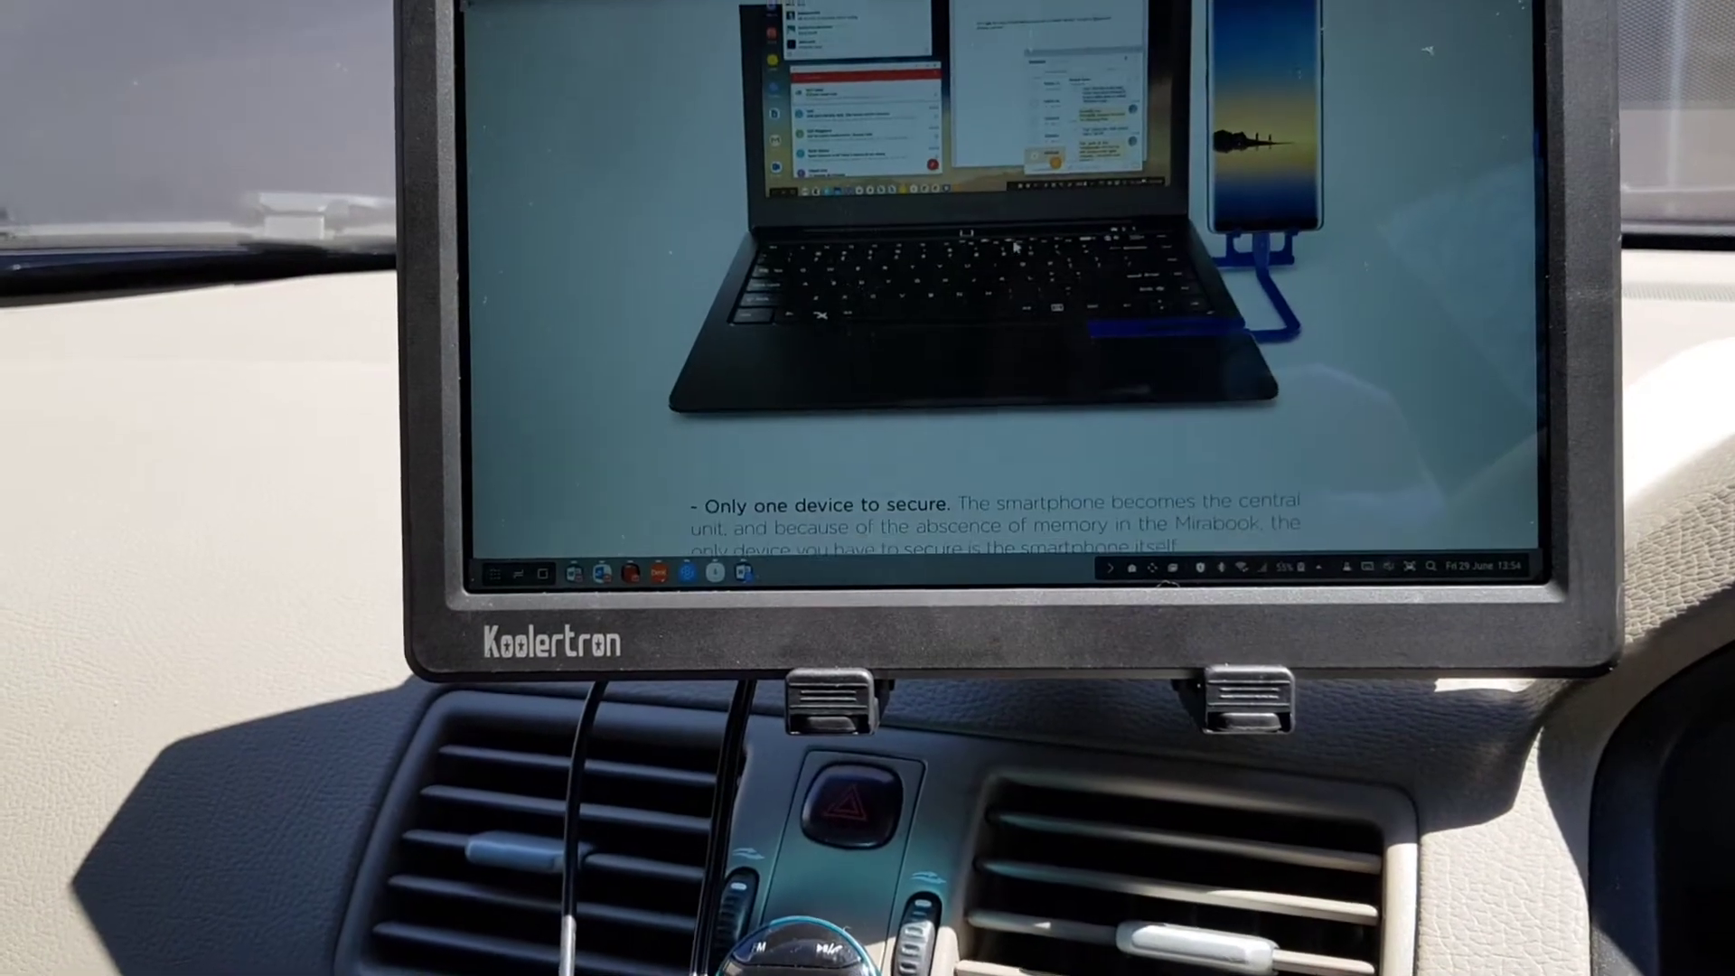
{"action": "scroll", "coordinate": [867, 340], "scroll_direction": "down", "scroll_amount": 3}
{"action": "scroll", "coordinate": [868, 475], "scroll_direction": "down", "scroll_amount": 3}
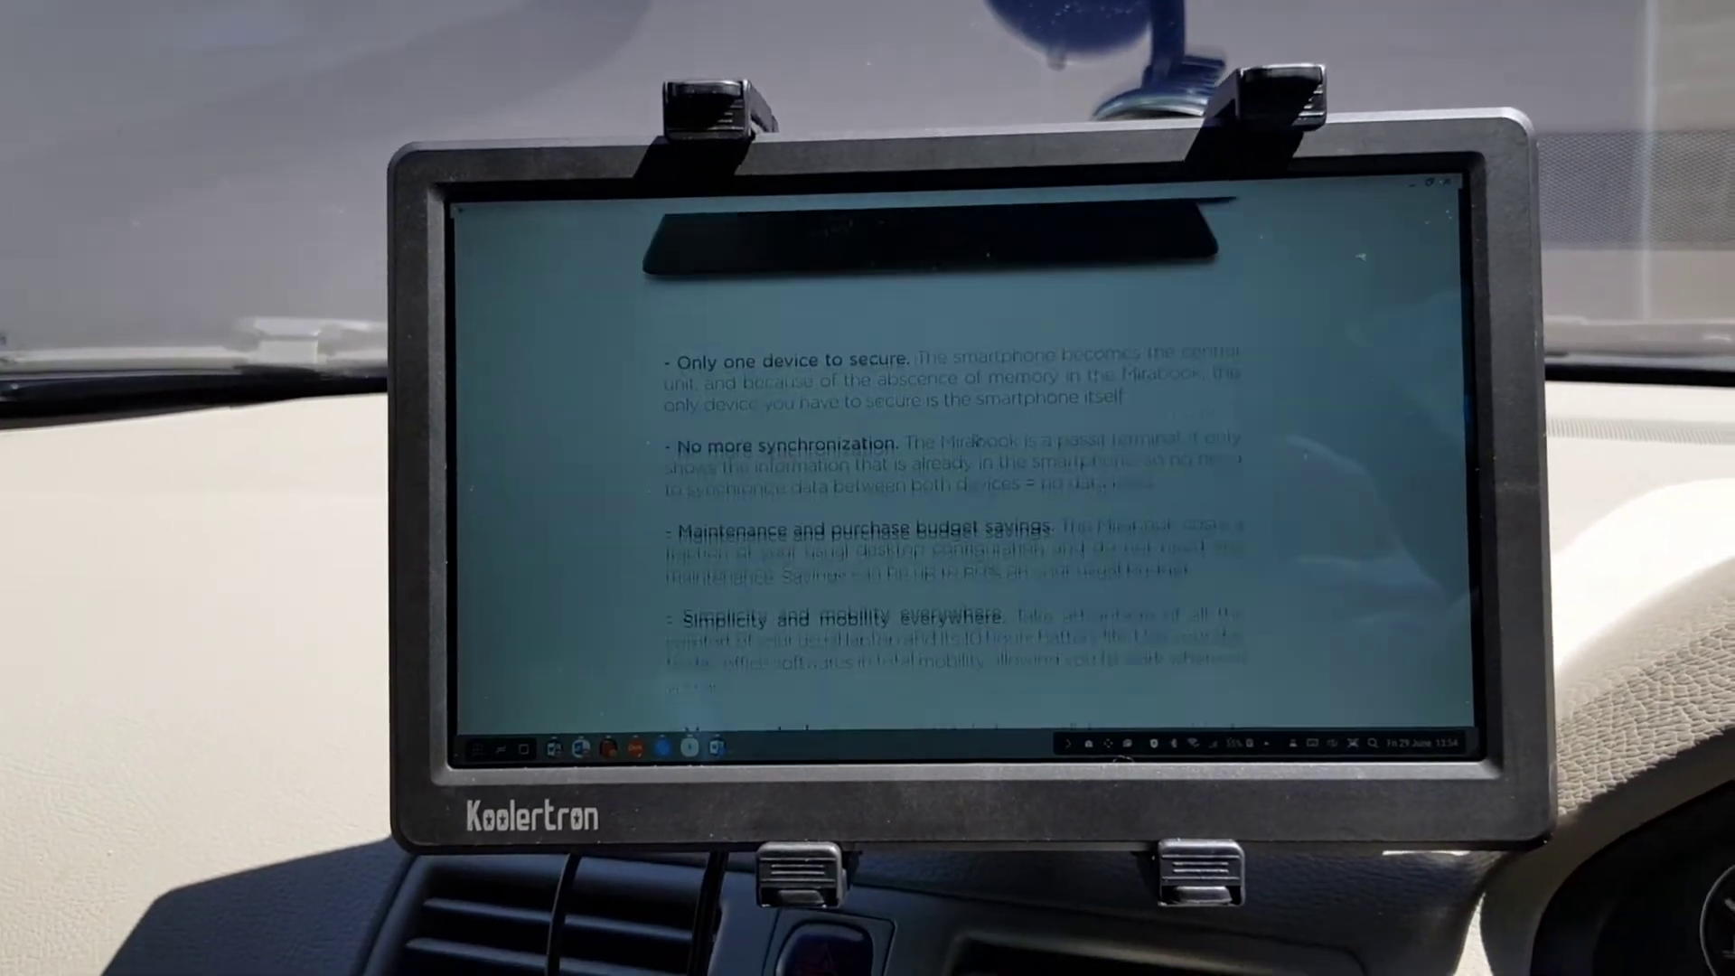
{"action": "scroll", "coordinate": [868, 475], "scroll_direction": "down", "scroll_amount": 3}
{"action": "scroll", "coordinate": [867, 474], "scroll_direction": "down", "scroll_amount": 3}
{"action": "scroll", "coordinate": [990, 394], "scroll_direction": "up", "scroll_amount": 3}
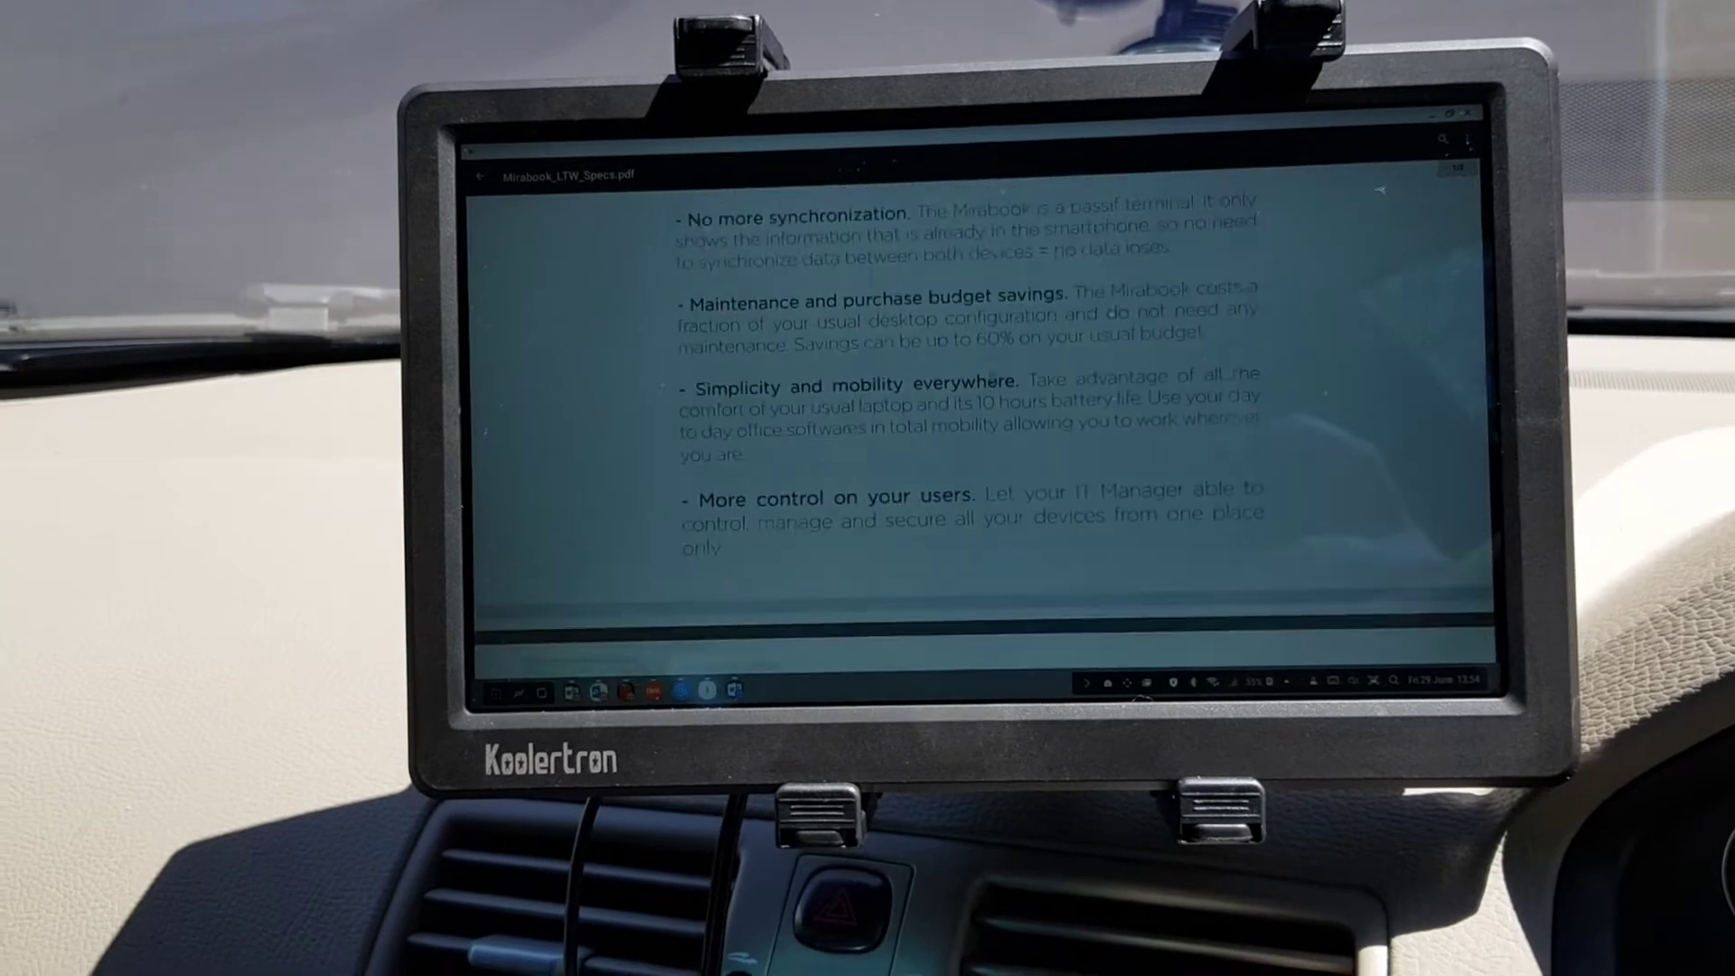
{"action": "scroll", "coordinate": [989, 393], "scroll_direction": "up", "scroll_amount": 3}
{"action": "scroll", "coordinate": [989, 393], "scroll_direction": "up", "scroll_amount": 3}
{"action": "scroll", "coordinate": [989, 393], "scroll_direction": "up", "scroll_amount": 3}
{"action": "scroll", "coordinate": [949, 406], "scroll_direction": "up", "scroll_amount": 3}
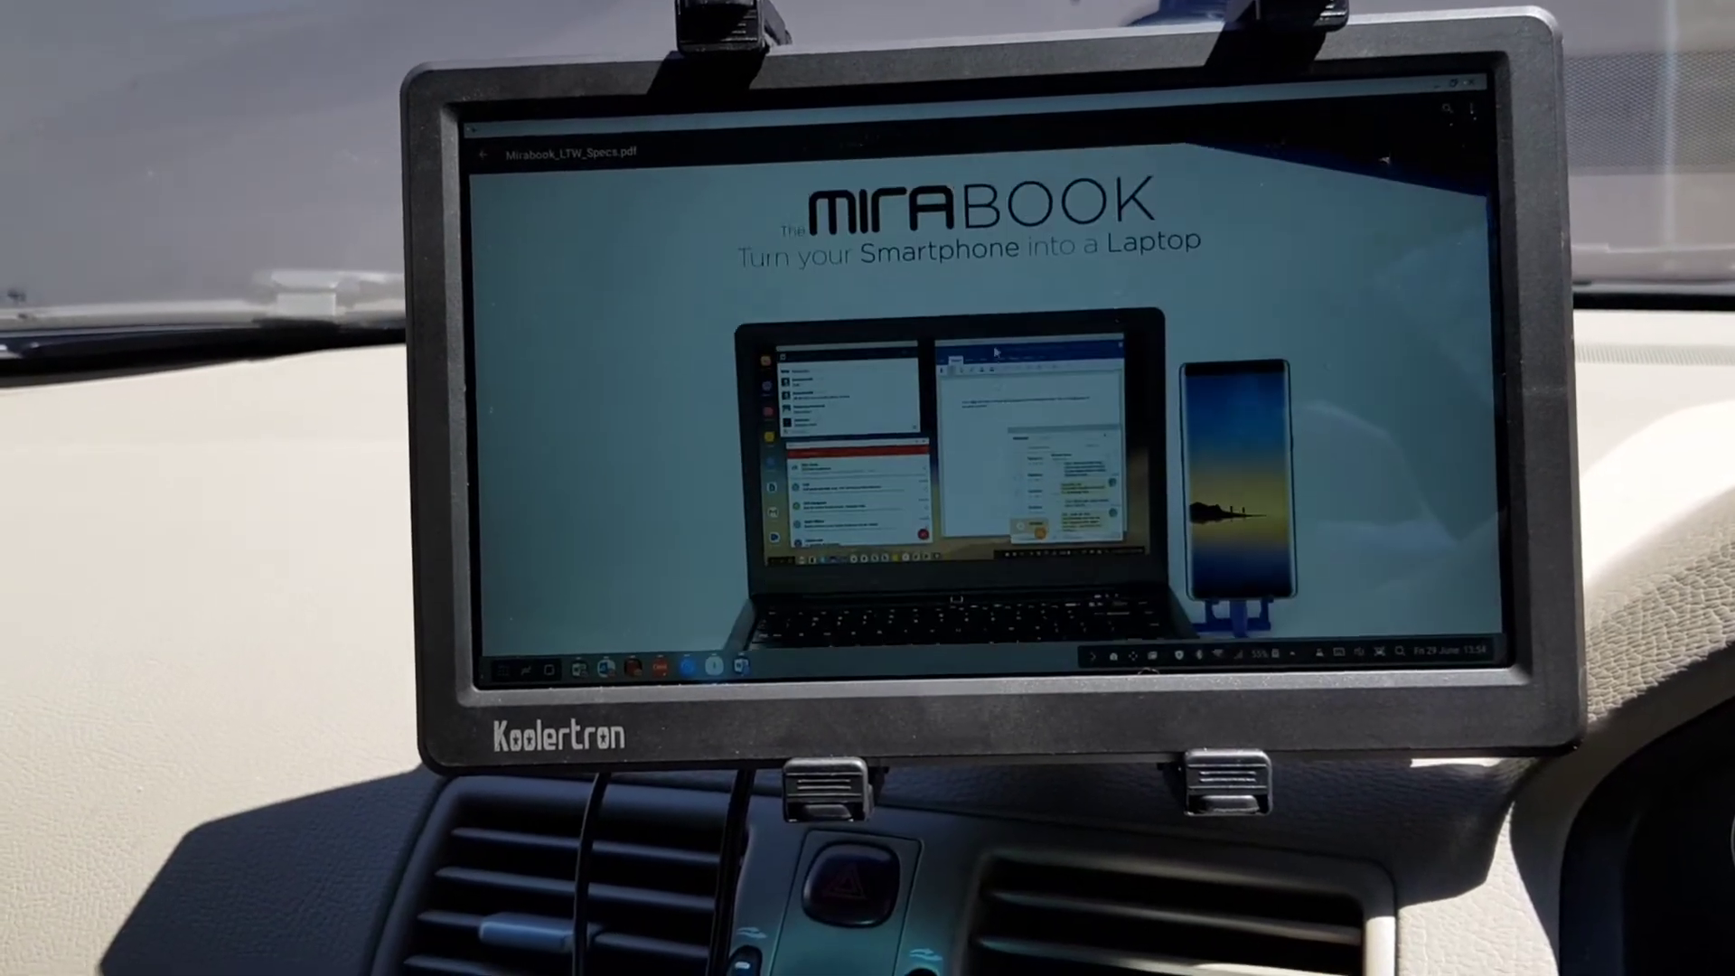
{"action": "scroll", "coordinate": [949, 408], "scroll_direction": "up", "scroll_amount": 3}
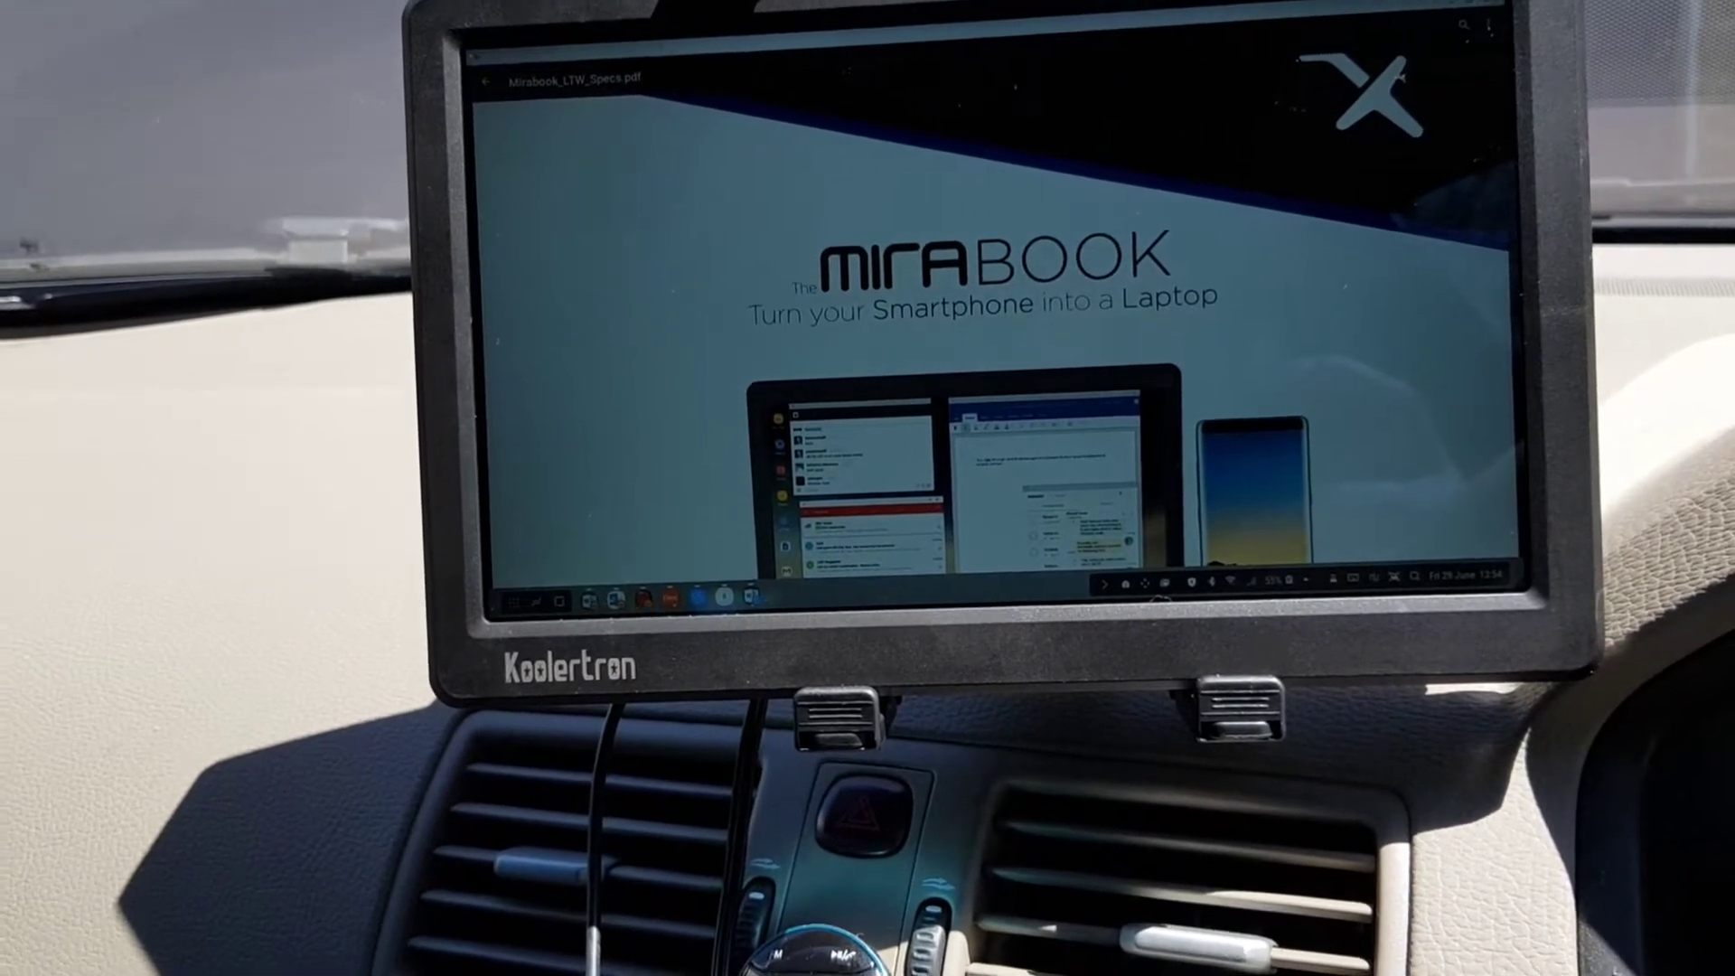
{"action": "key", "text": "Escape"}
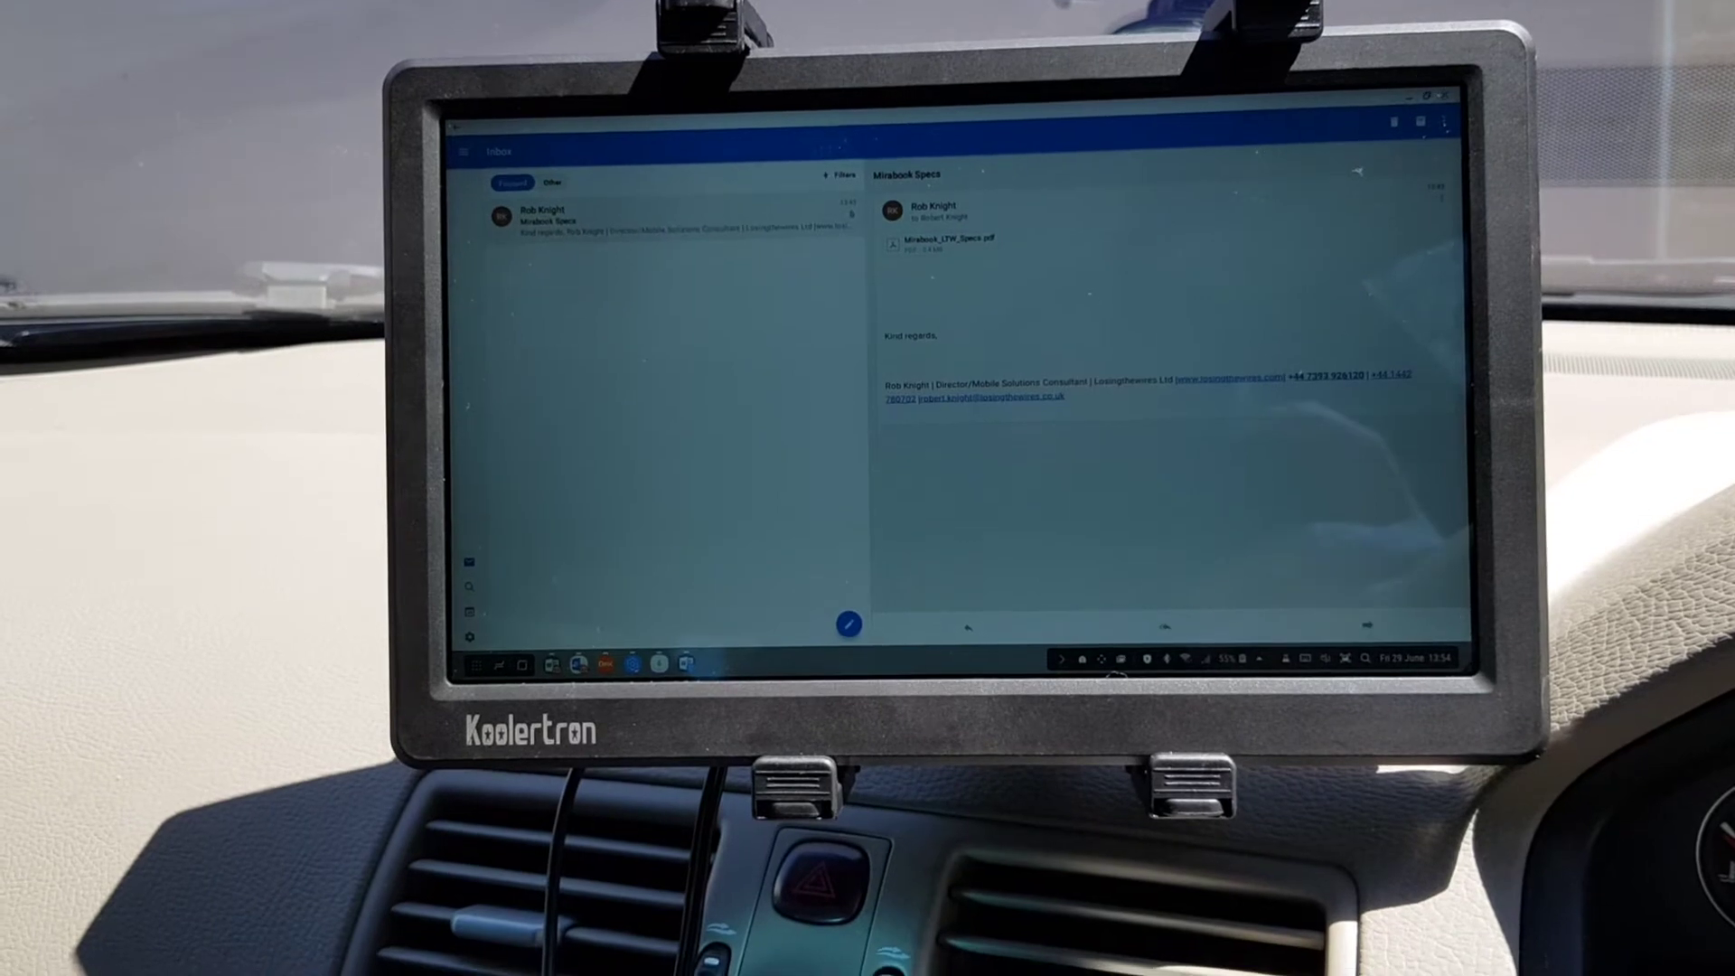
Close Outlook and launch Google Maps from the app drawer
{"action": "left_click", "coordinate": [1441, 111]}
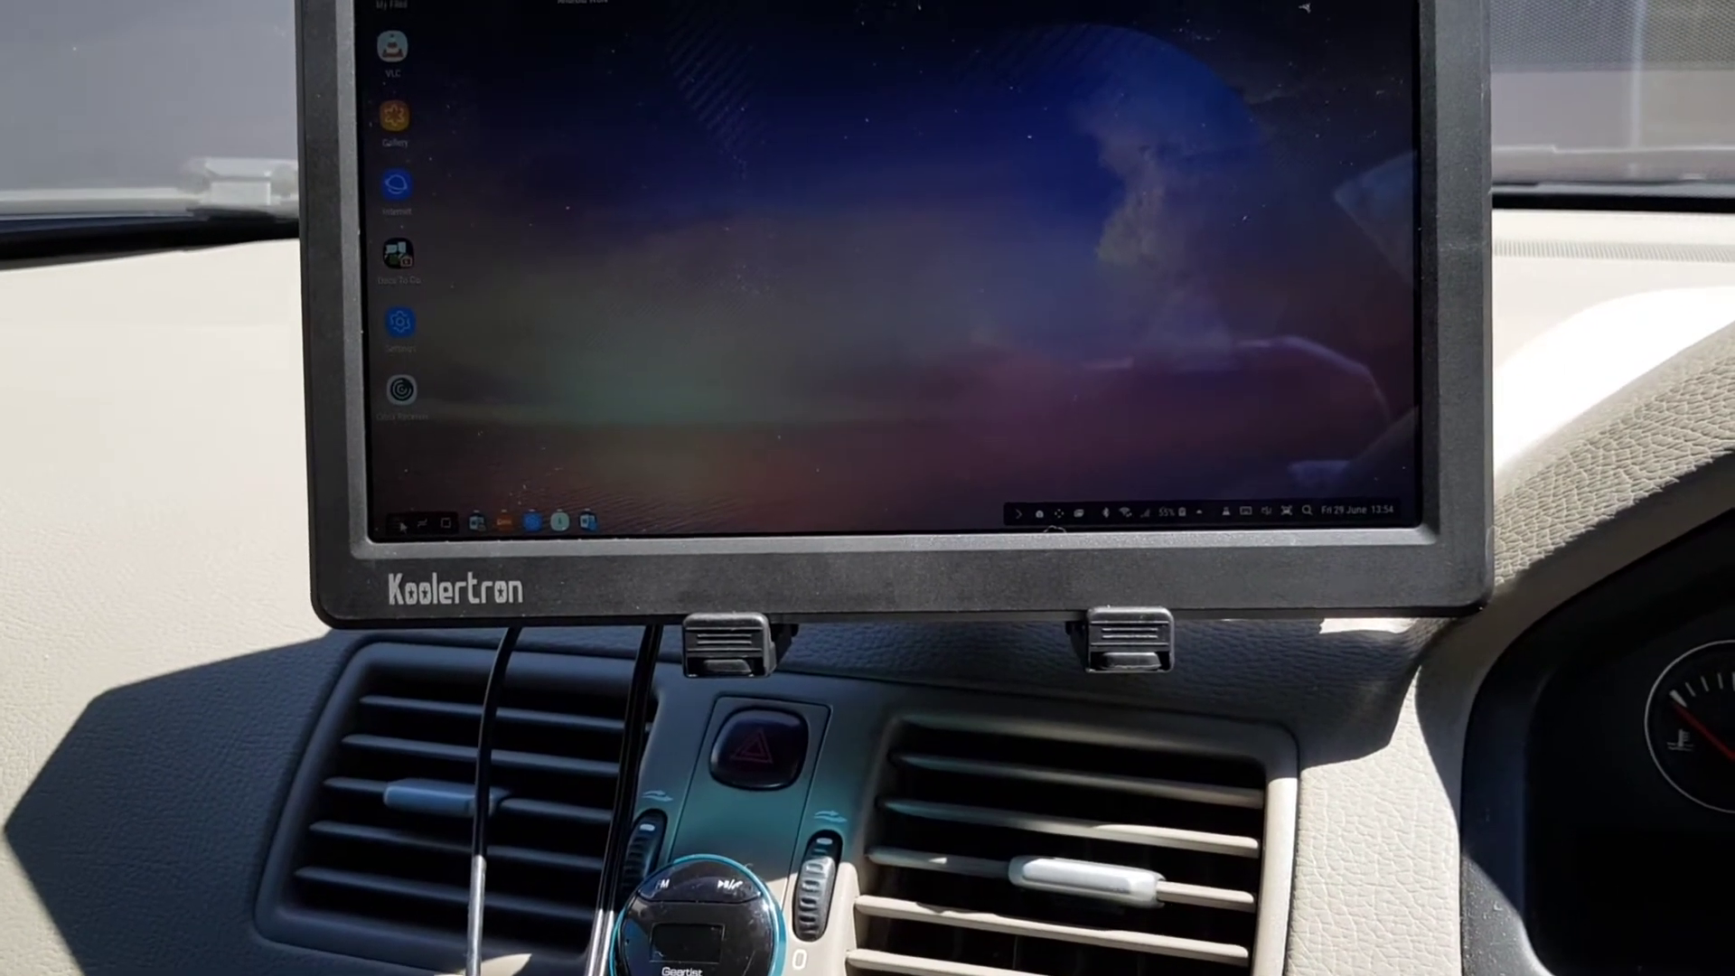
{"action": "left_click", "coordinate": [404, 534]}
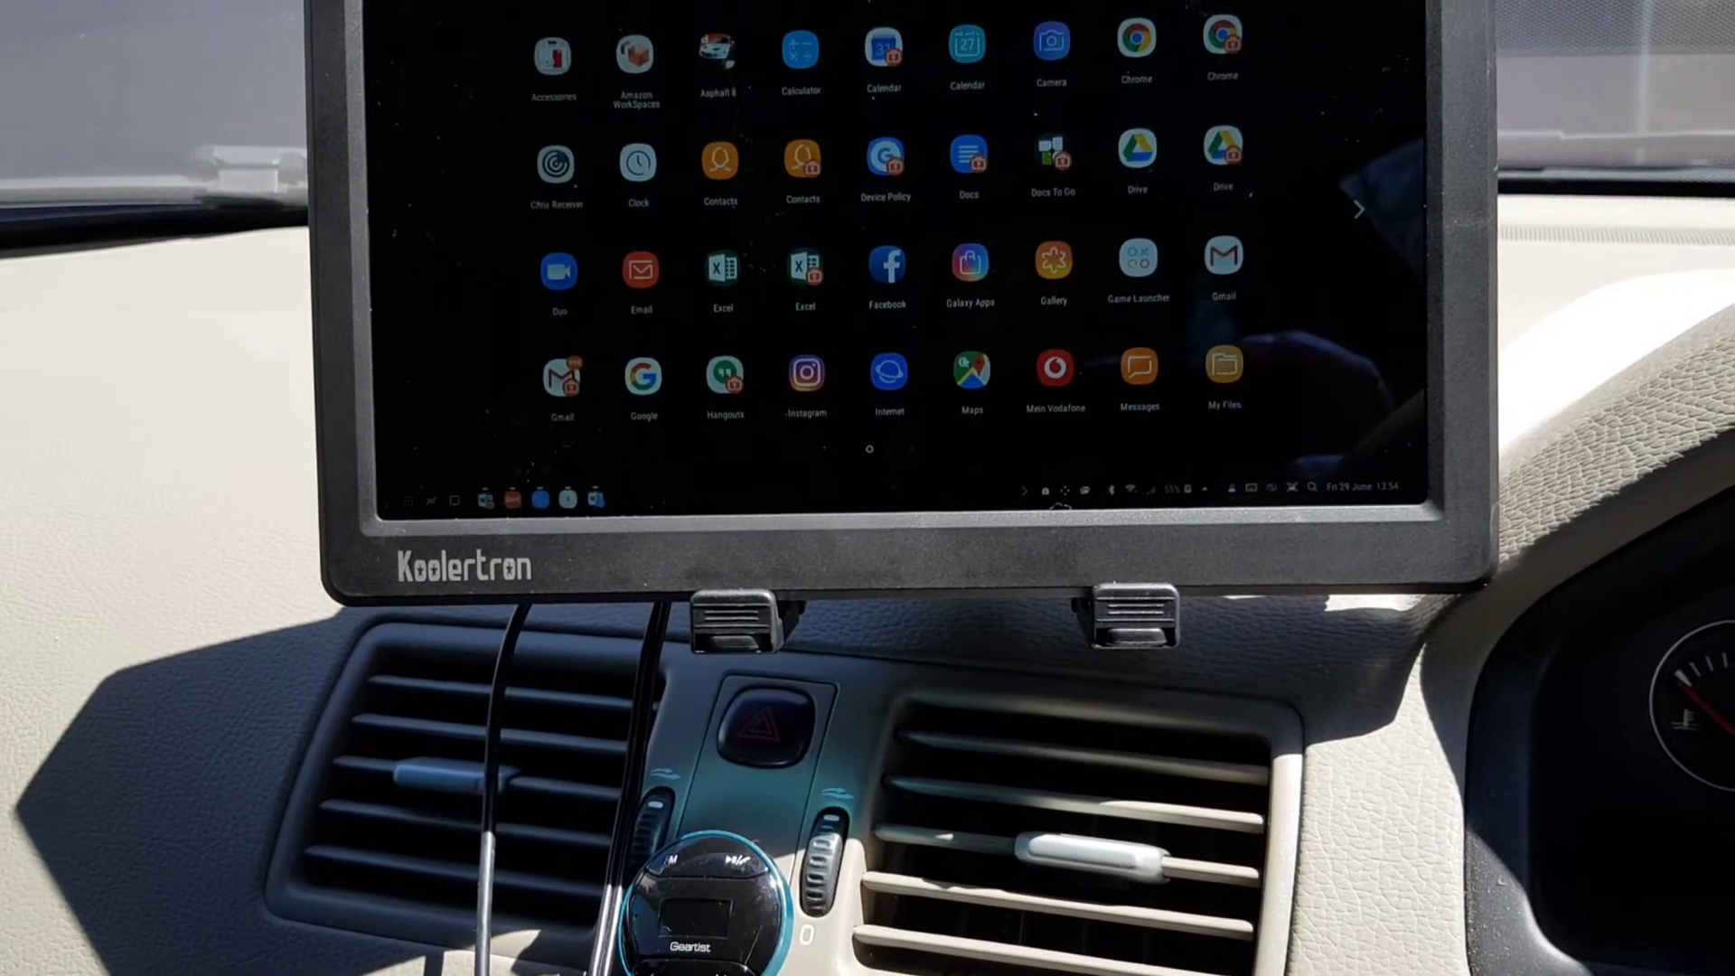
{"action": "left_click", "coordinate": [979, 378]}
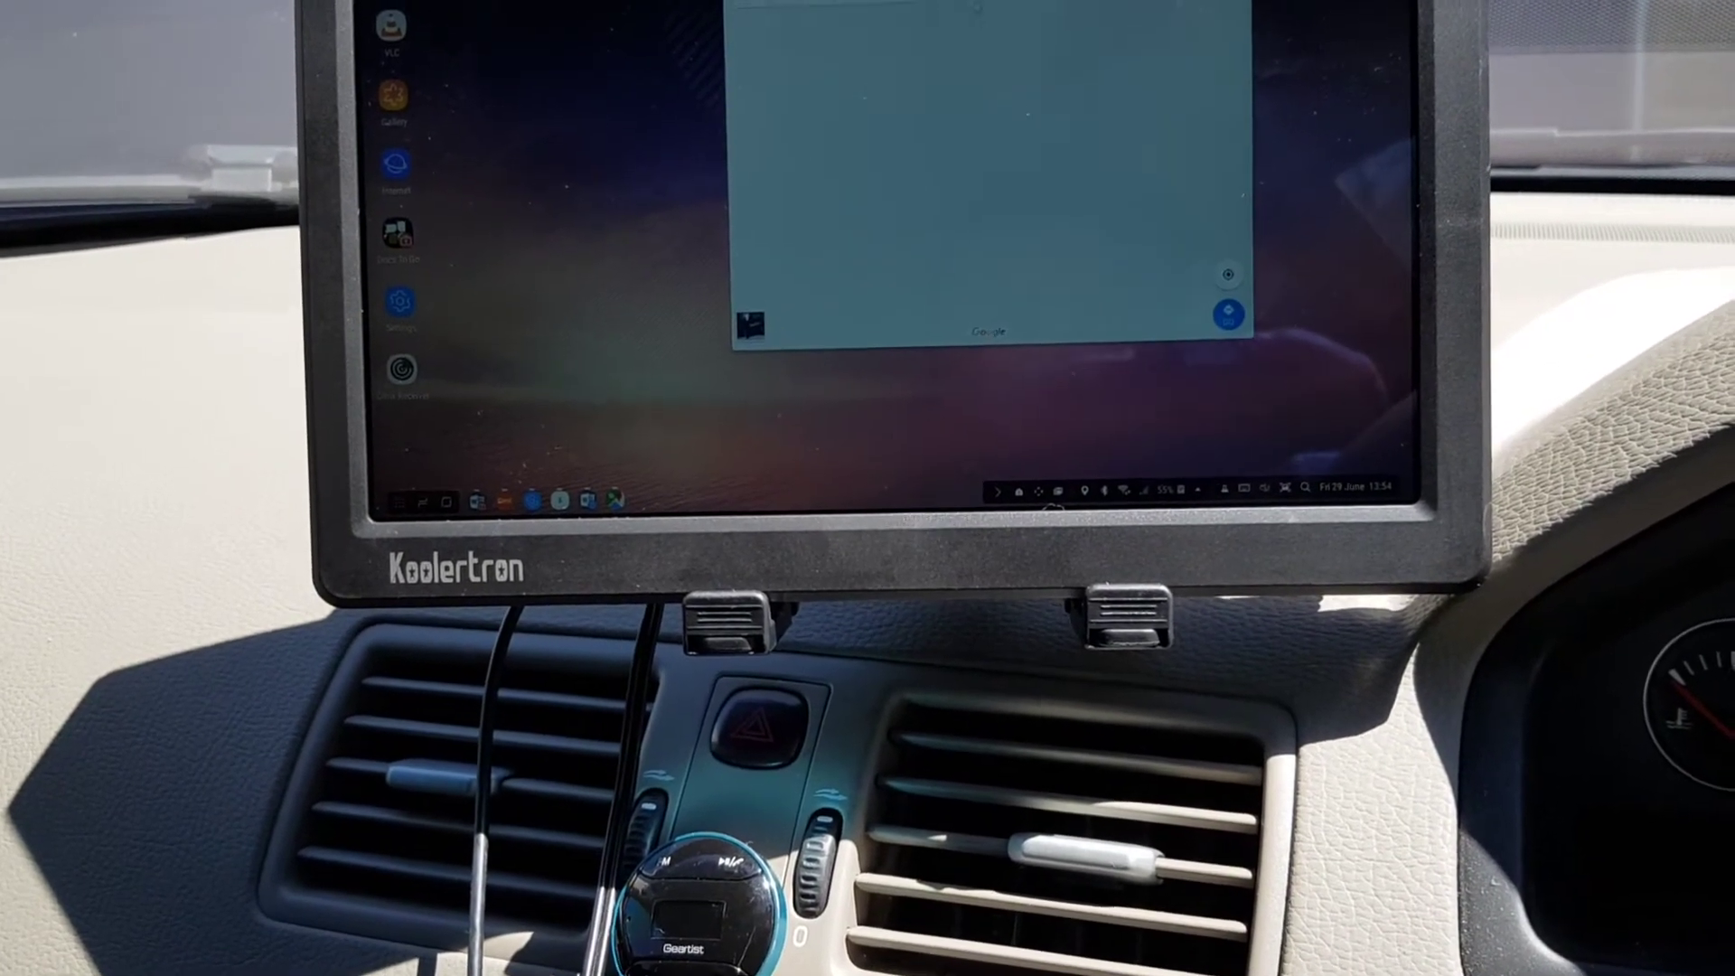
Maximize Maps and get driving directions to postcode NN12 7NA, allowing device location
{"action": "key", "text": "super+Up"}
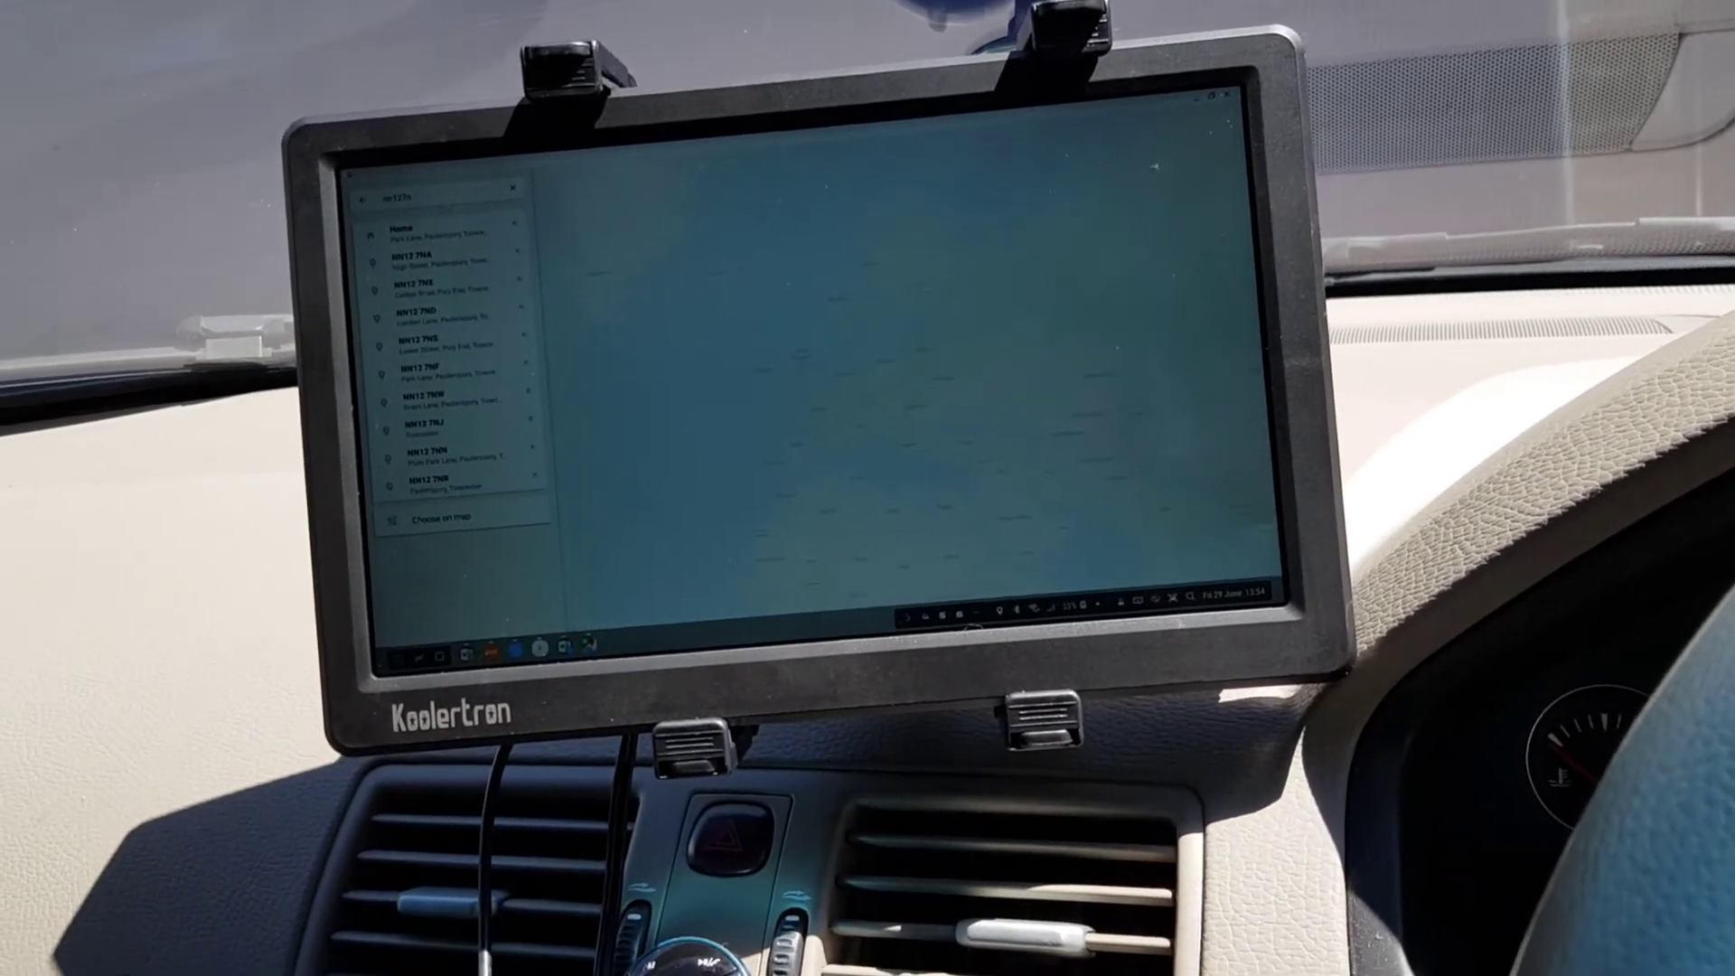
{"action": "left_click", "coordinate": [434, 238]}
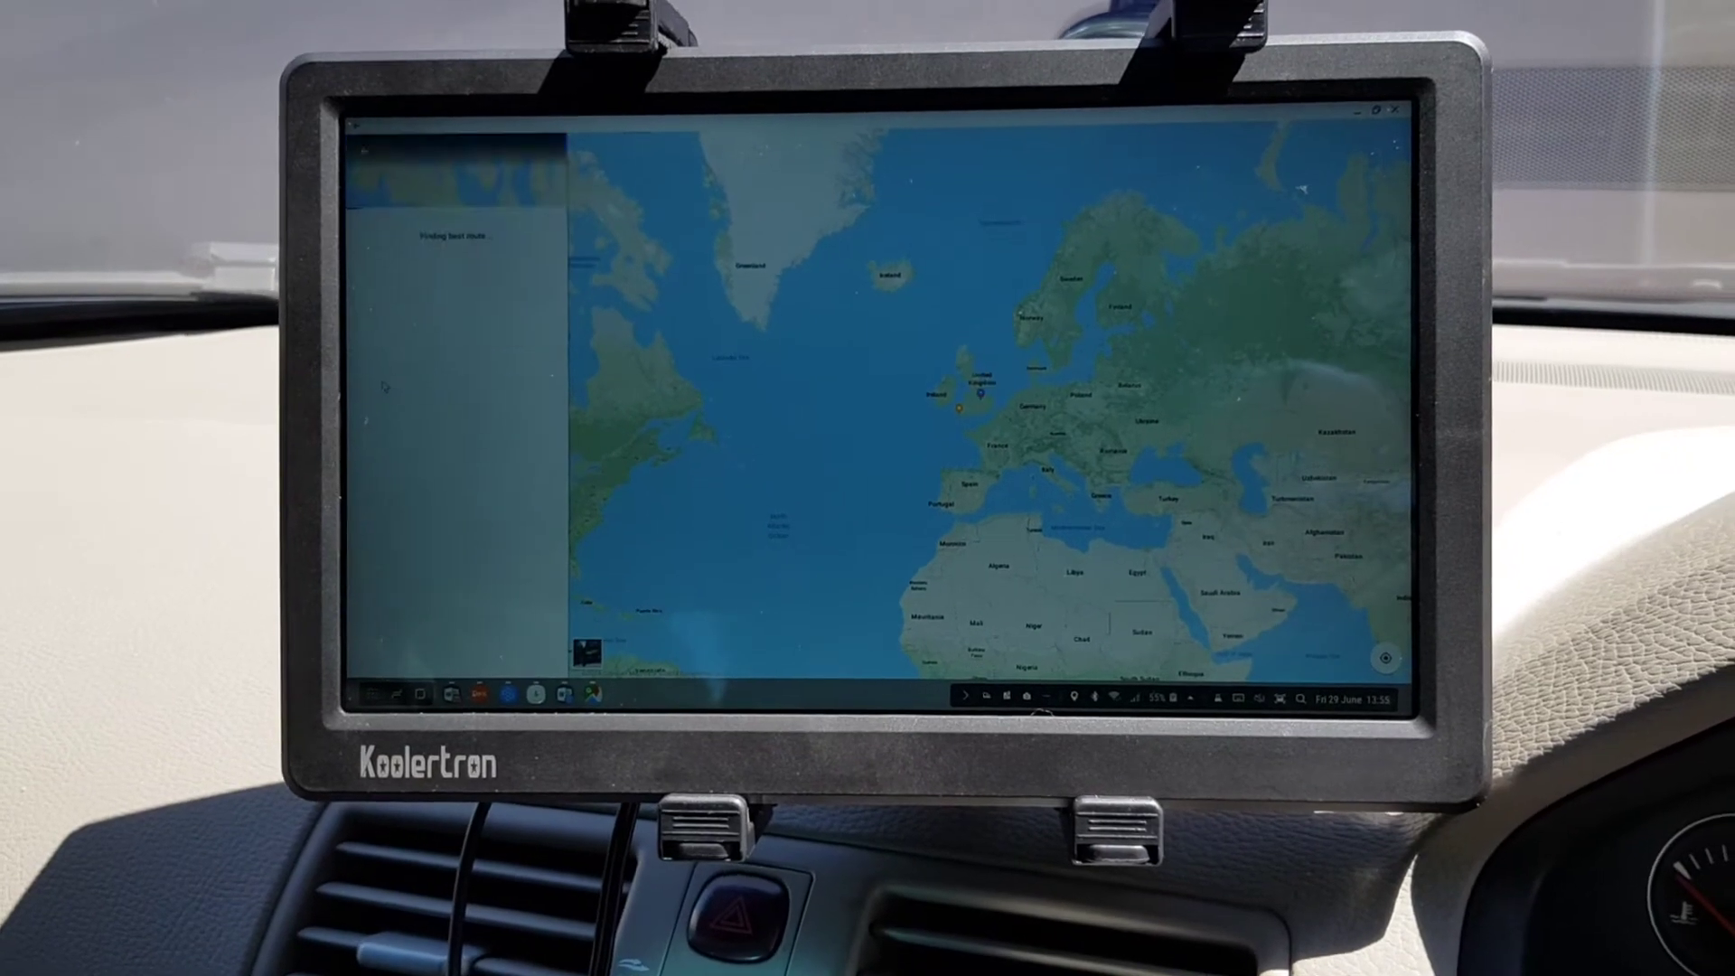
{"action": "left_click", "coordinate": [391, 363]}
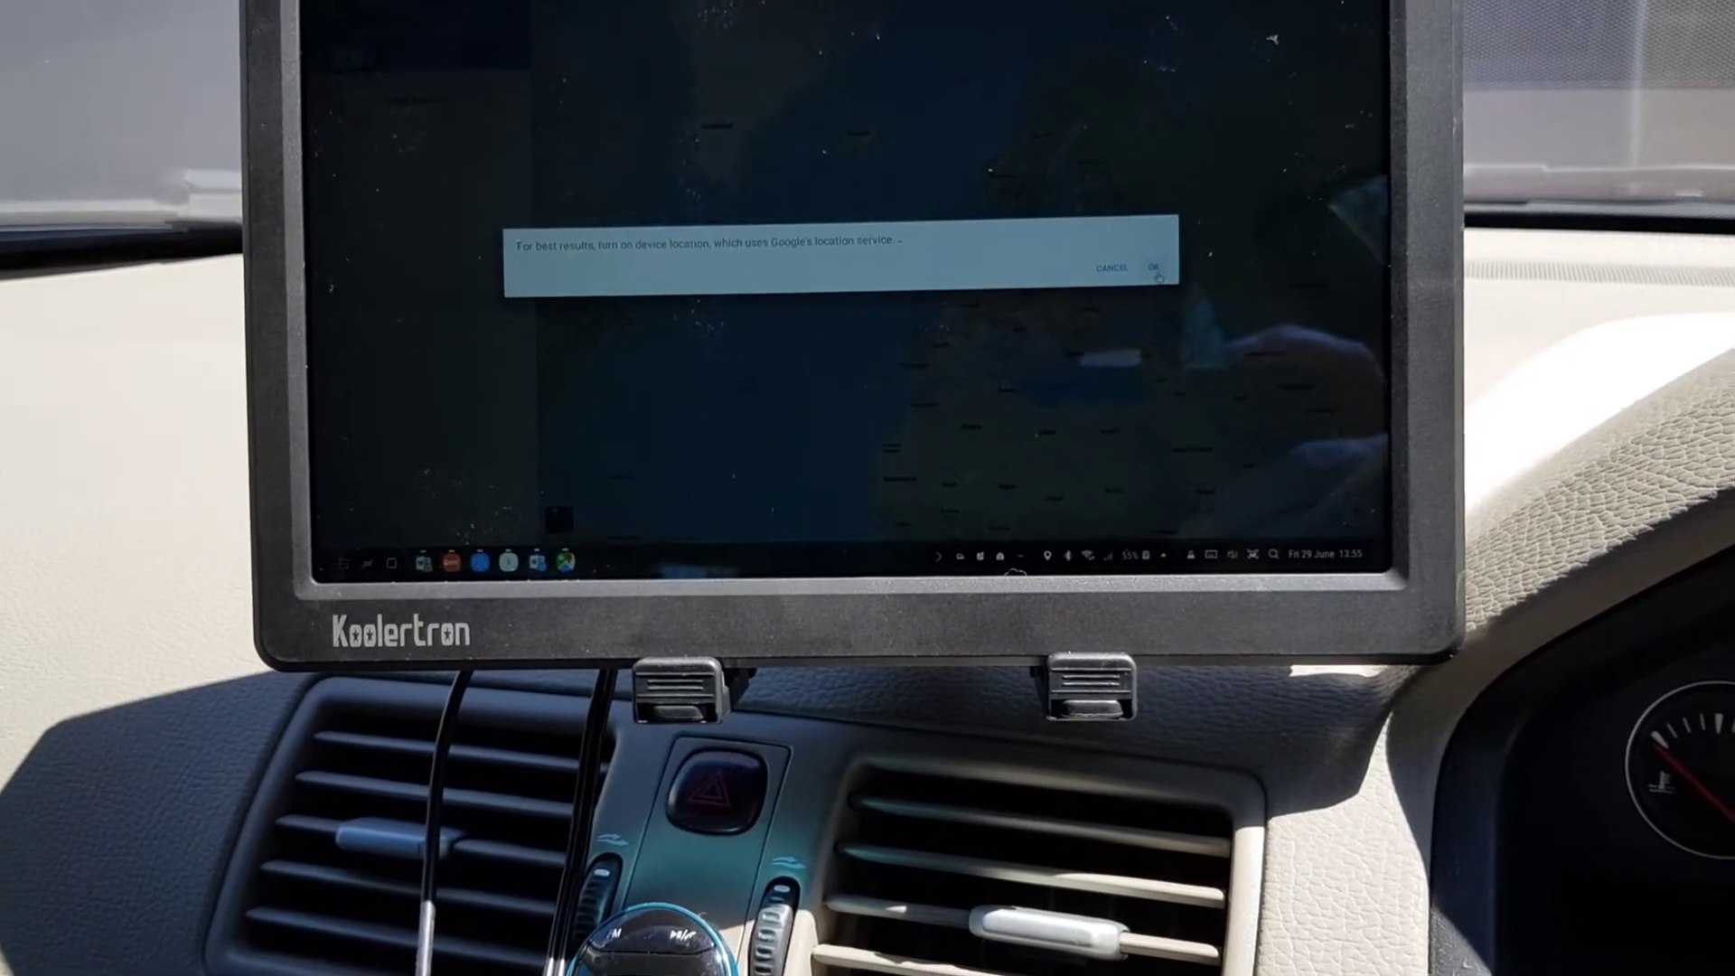
{"action": "left_click", "coordinate": [1156, 252]}
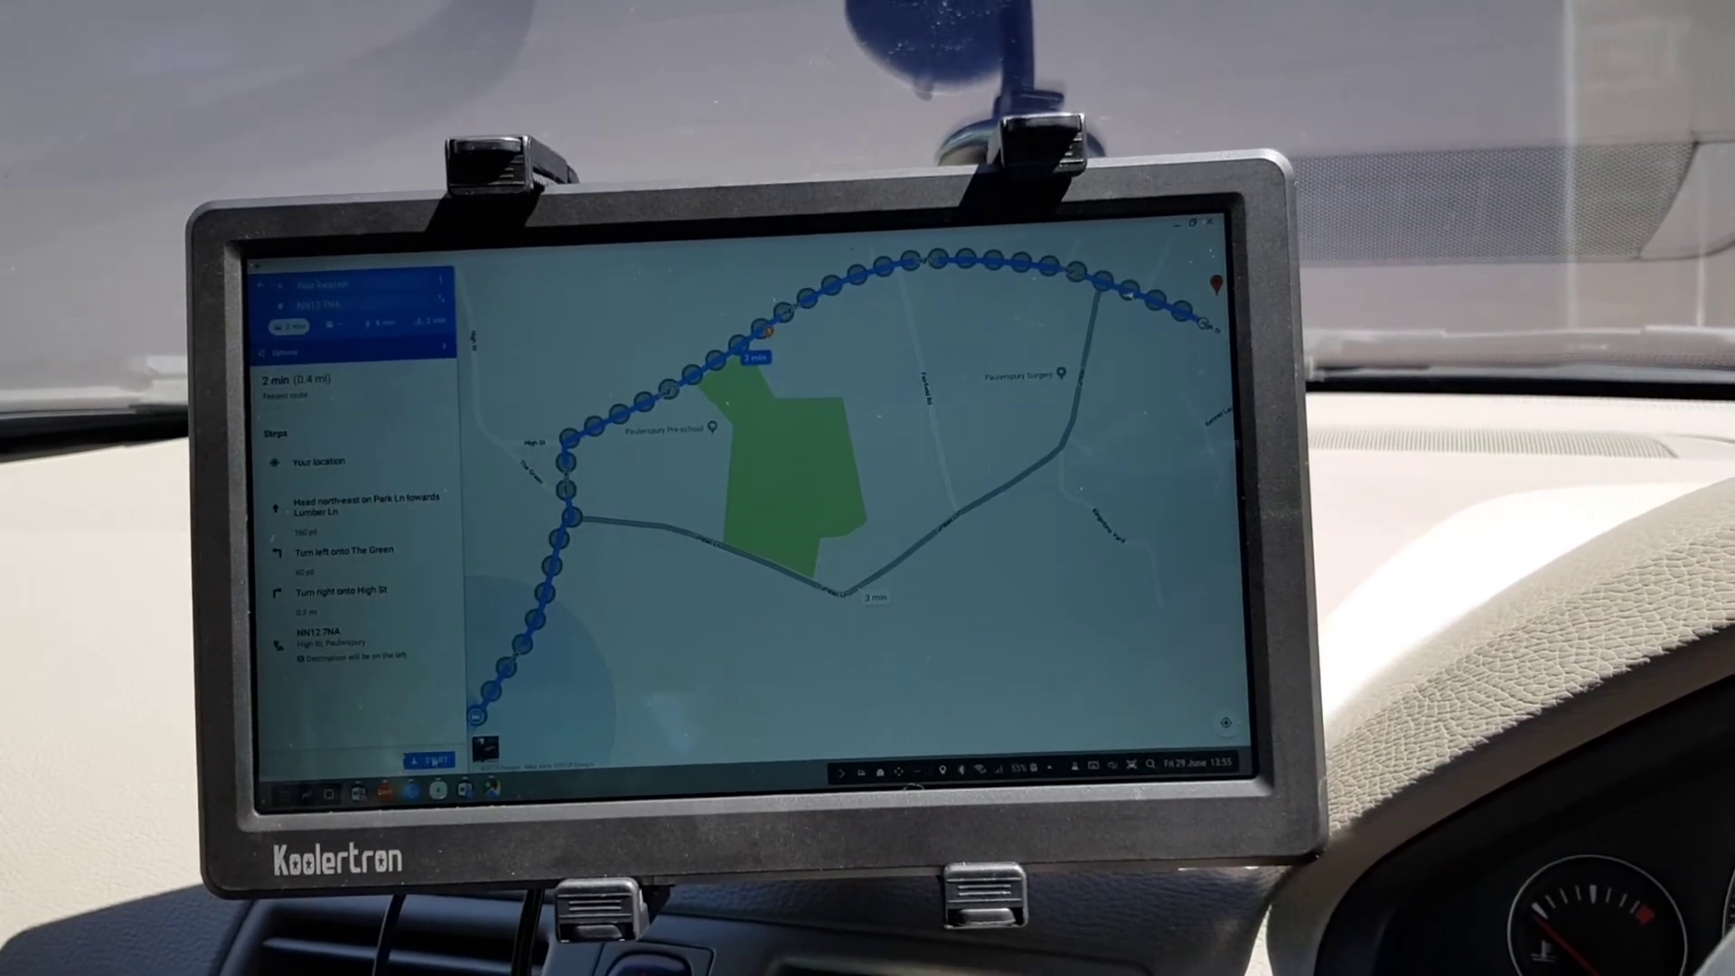
Start navigation along Park Ln toward Lumber Ln and dismiss the Navigation welcome notice
{"action": "left_click", "coordinate": [435, 757]}
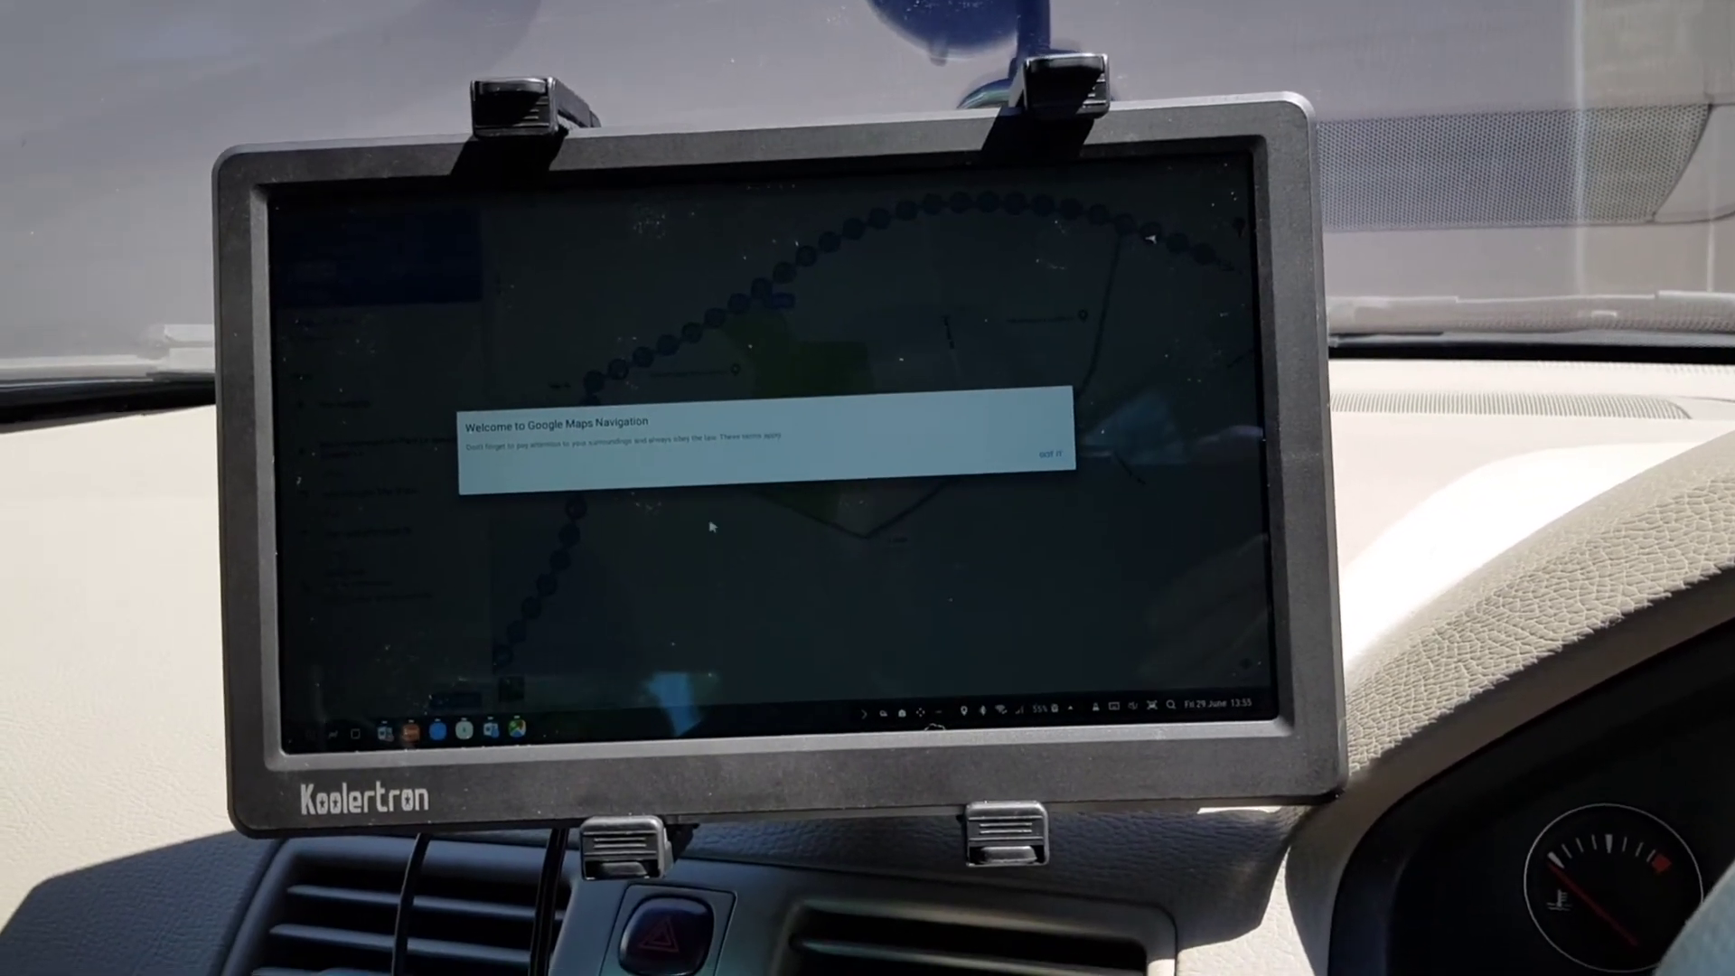
{"action": "left_click", "coordinate": [1055, 460]}
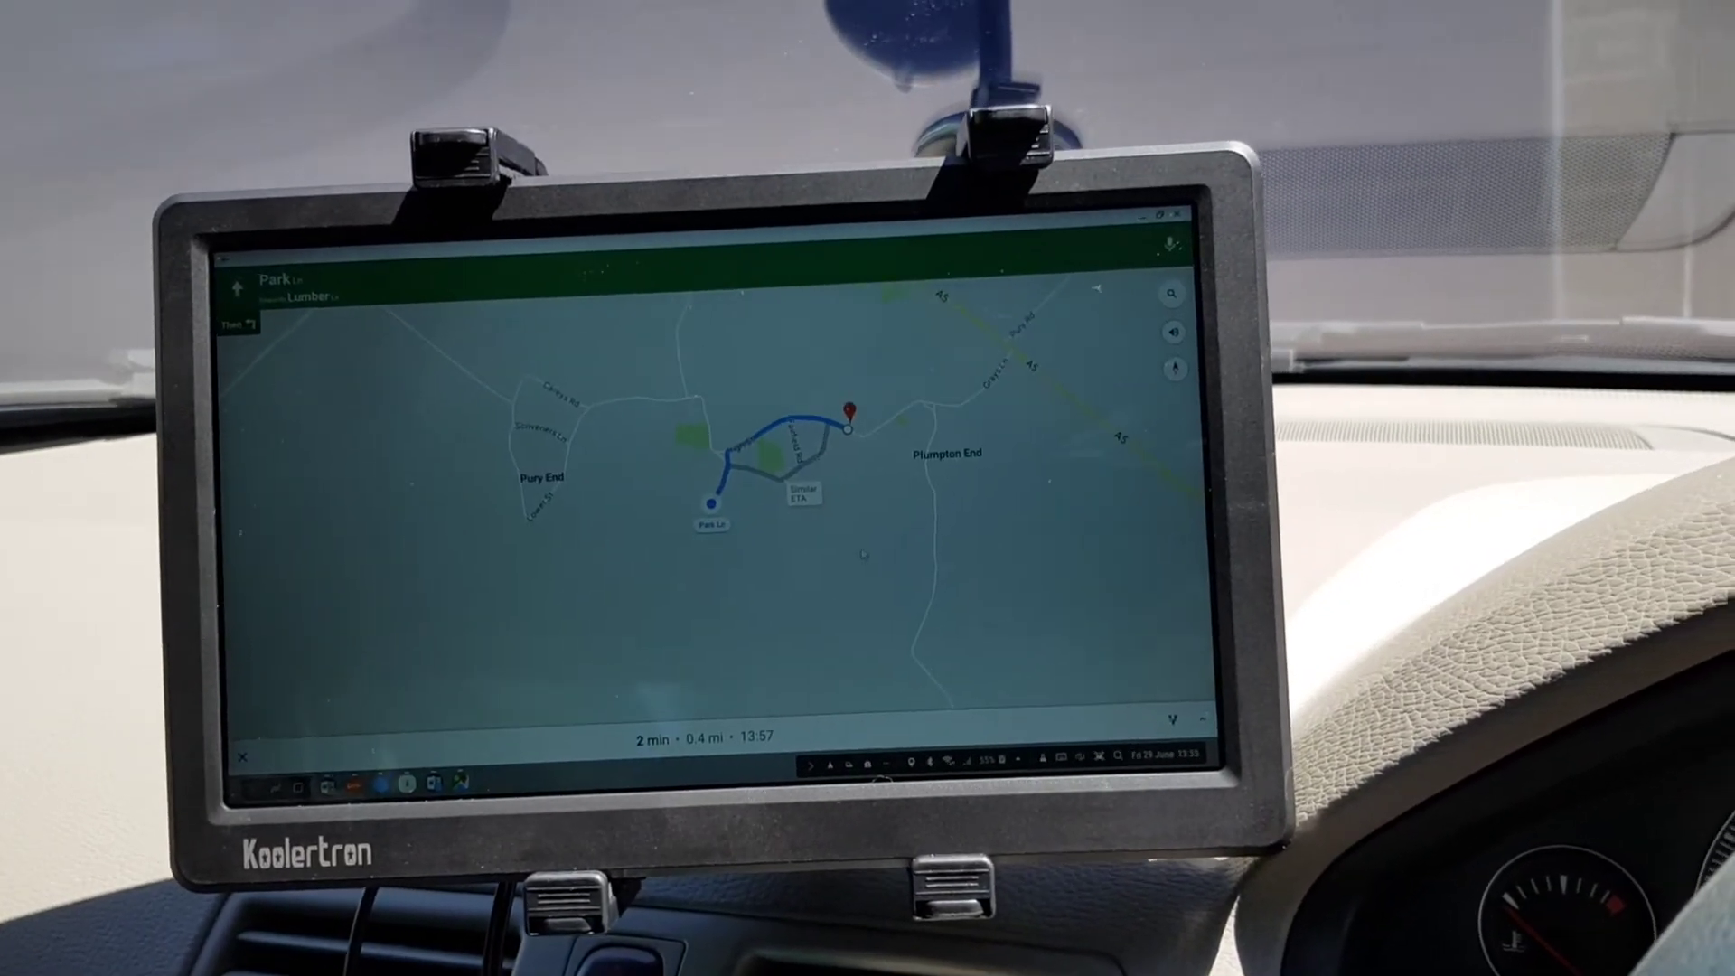